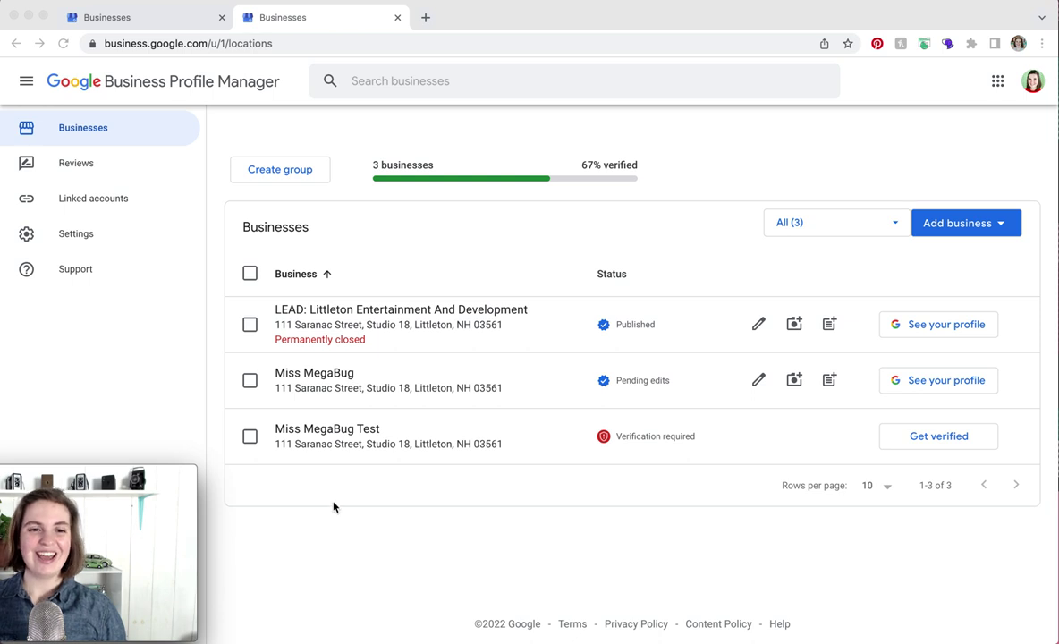
- Open the Miss MegaBug business profile and look over its management options and public listing
click(319, 377)
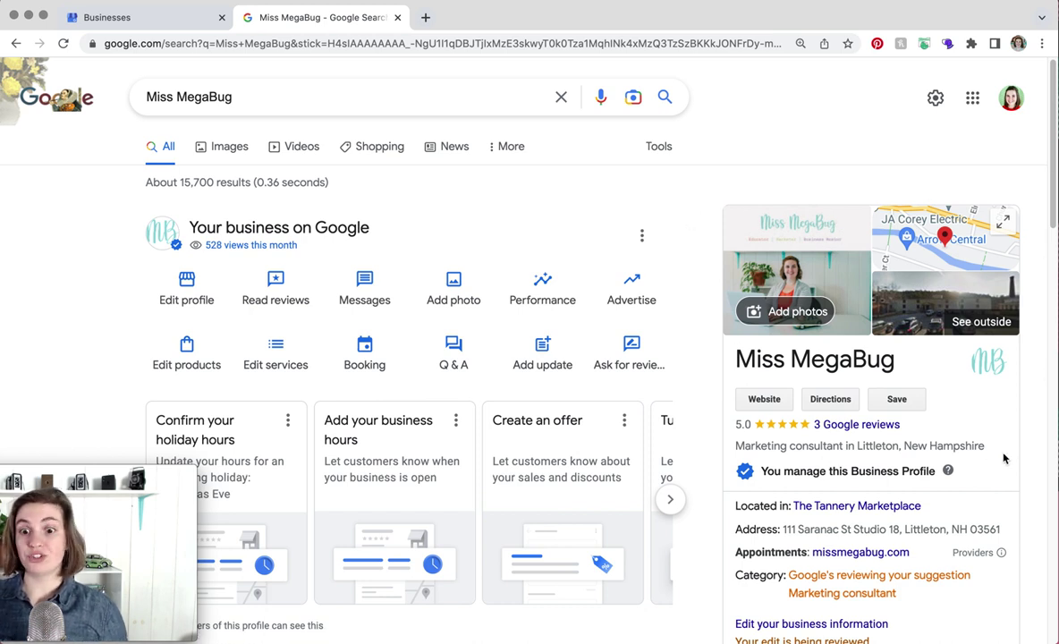
scroll(1002, 457, down, 2)
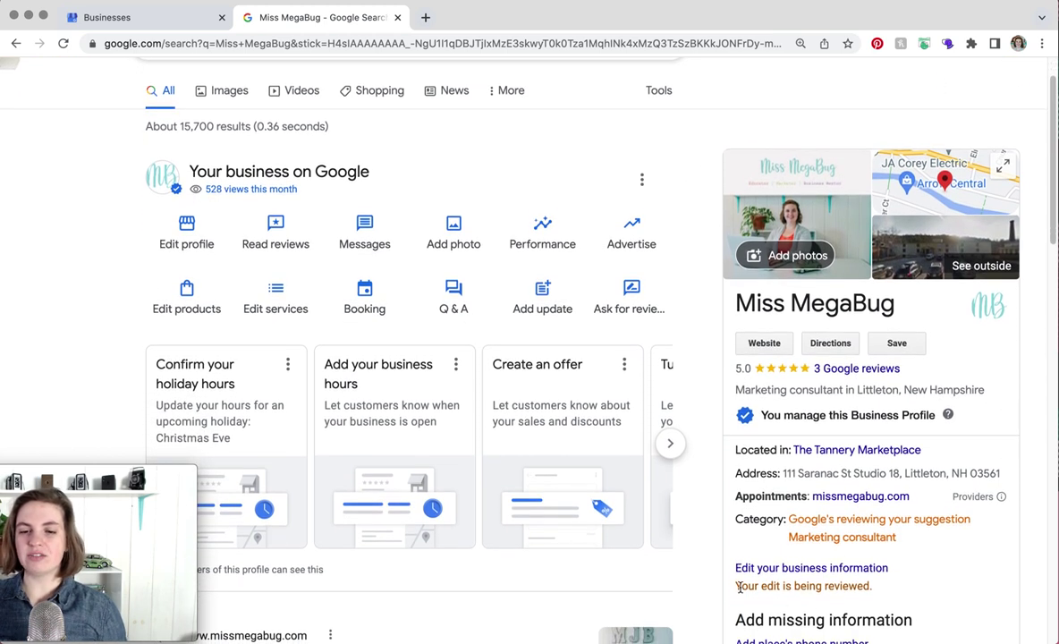
scroll(903, 592, up, 2)
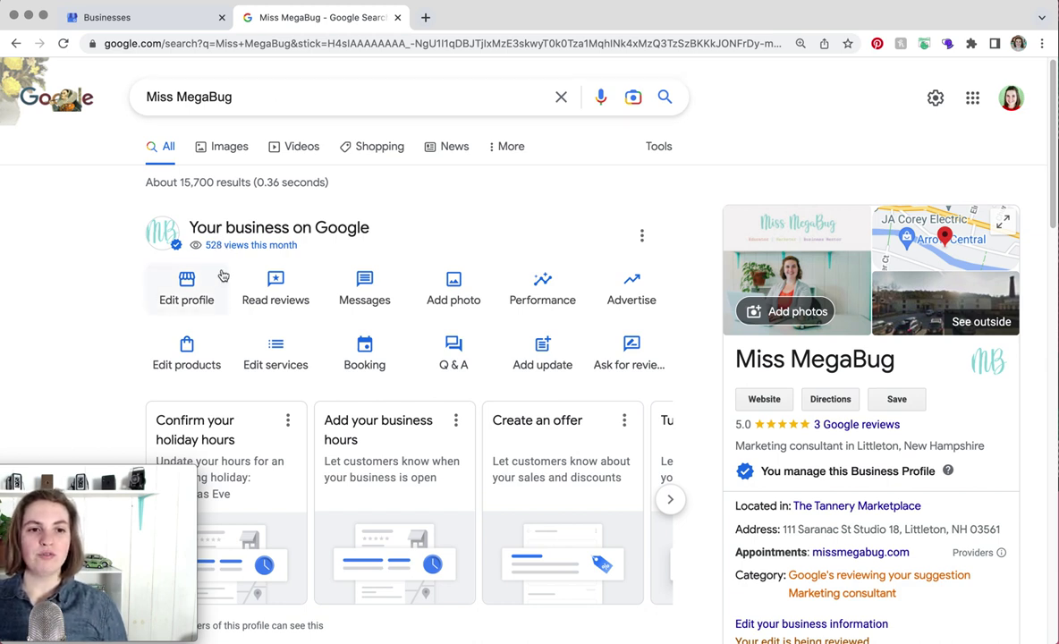
- Open the profile's business information for editing and review the About, Contact, Location, Hours and More sections
click(204, 293)
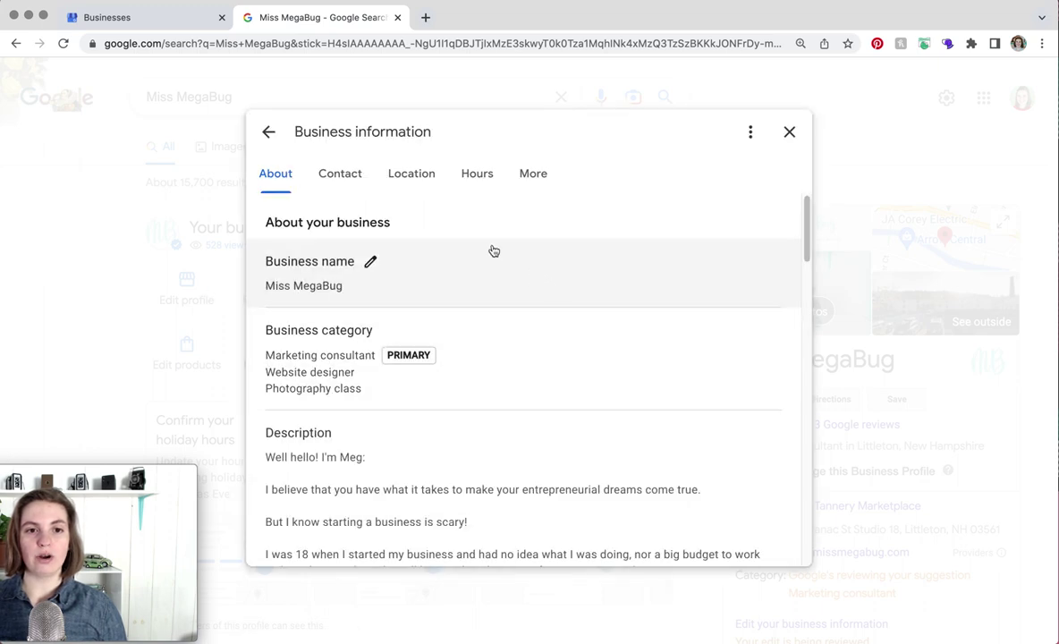
scroll(531, 387, down, 5)
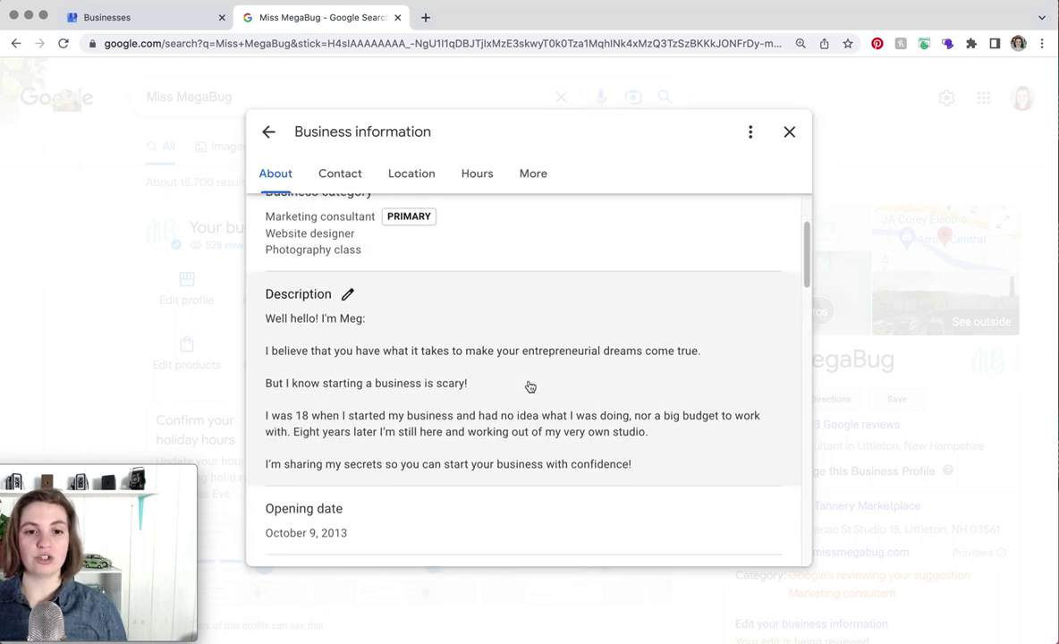
scroll(528, 382, down, 8)
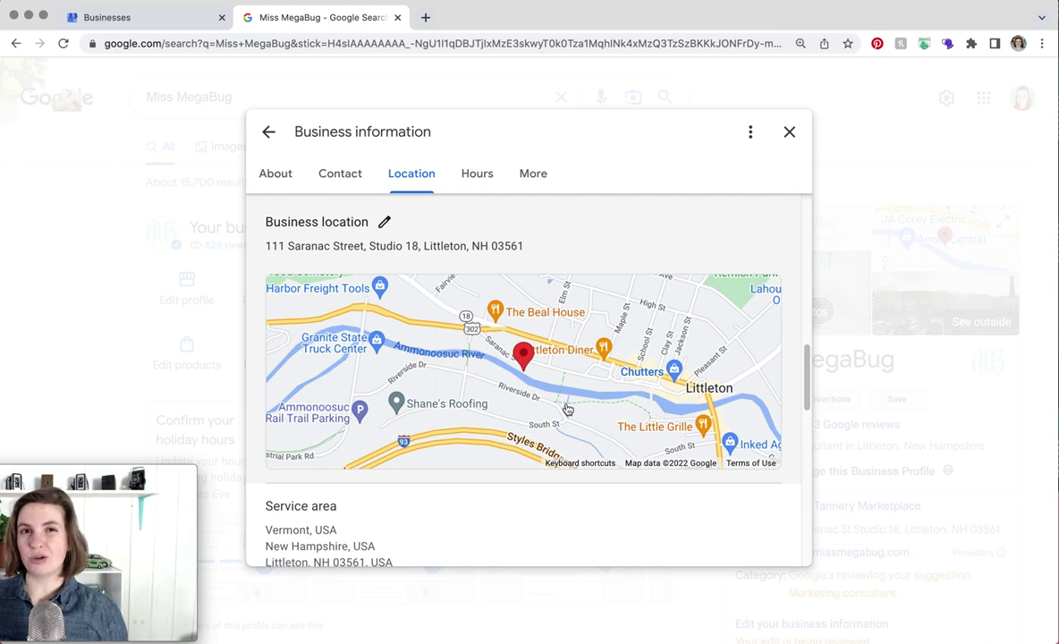
scroll(501, 457, down, 2)
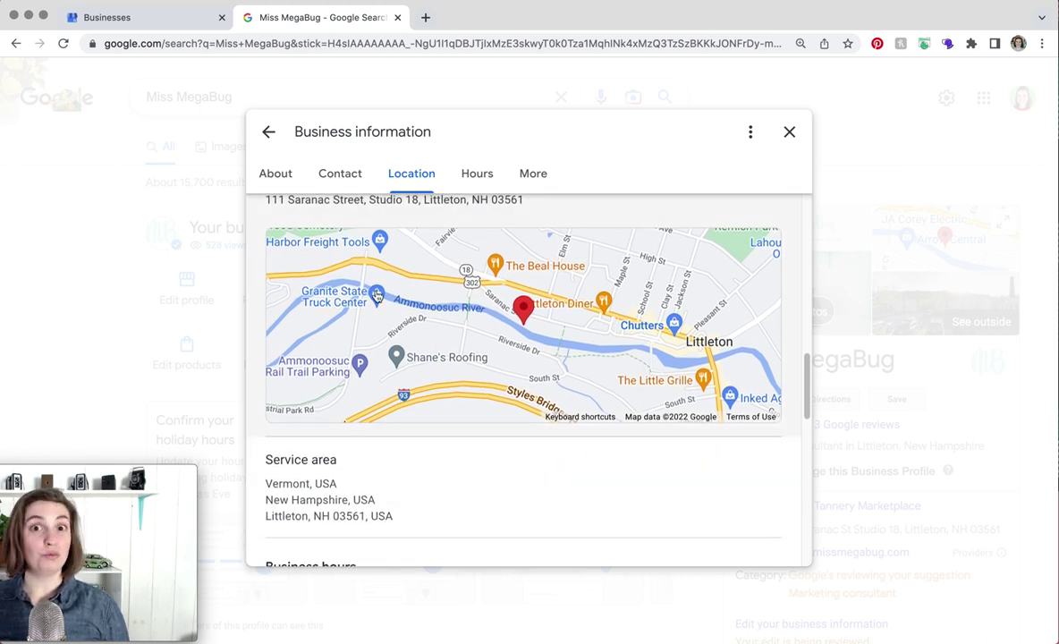
scroll(563, 458, down, 5)
scroll(562, 455, down, 3)
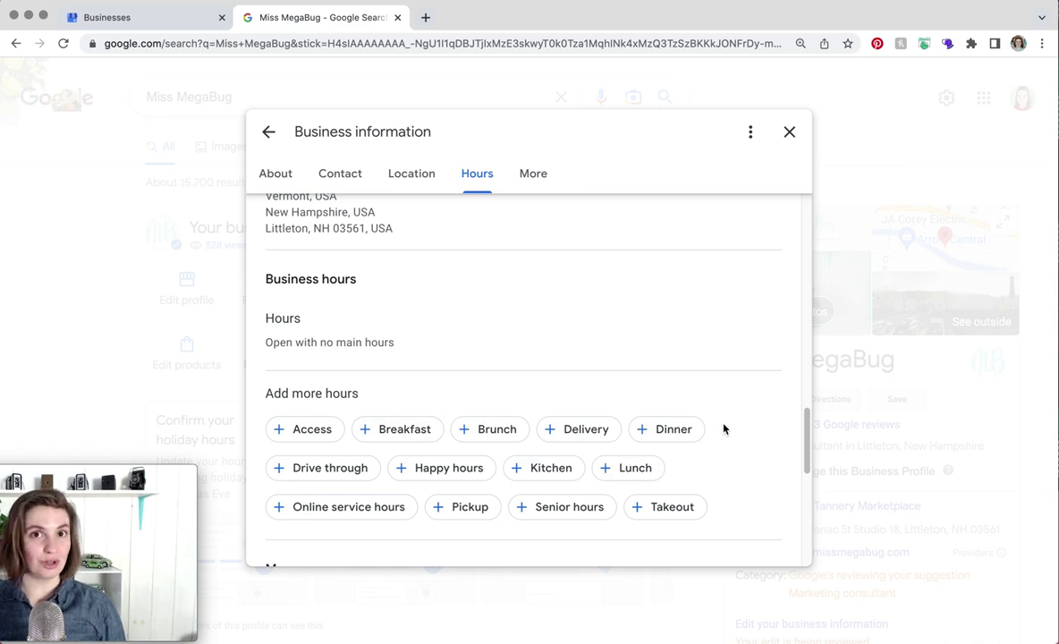
scroll(724, 429, down, 3)
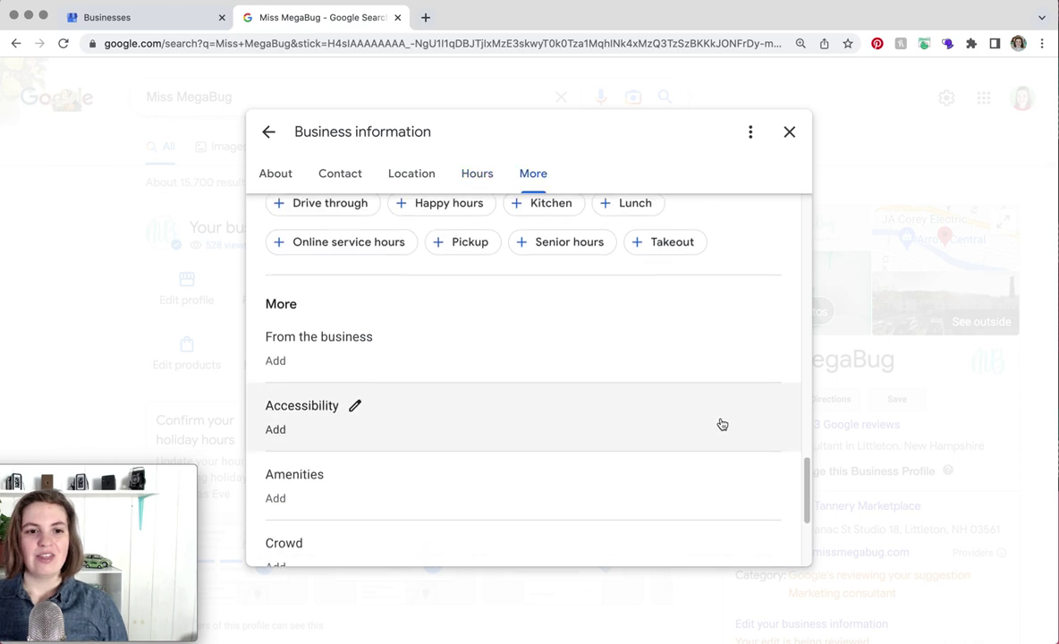
scroll(722, 424, down, 1)
scroll(473, 432, down, 3)
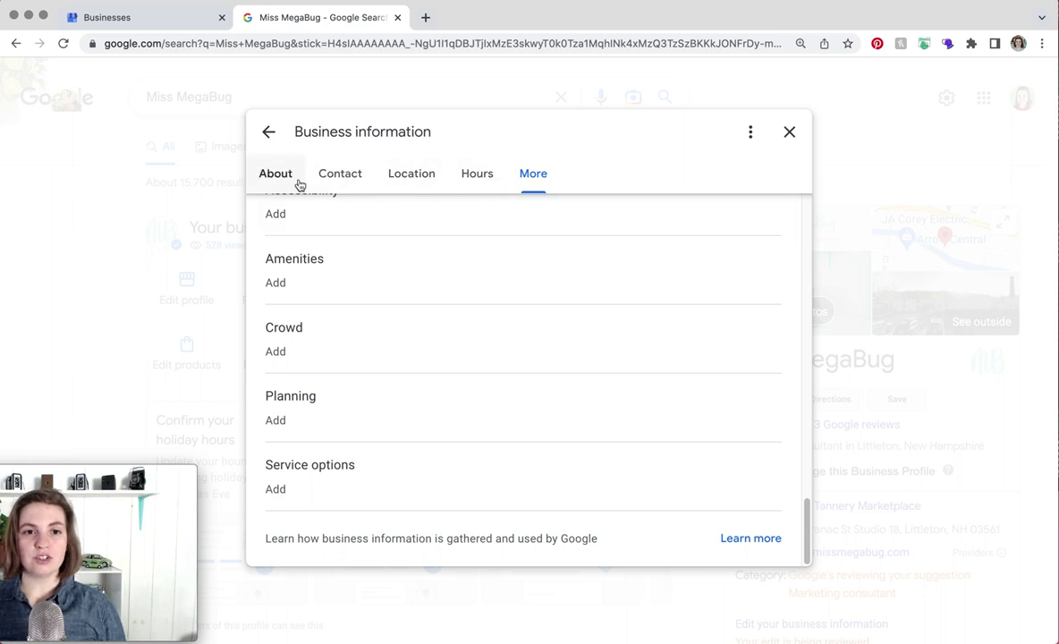
- Revisit the Location and Contact sections of the business information and close it without changes
click(412, 177)
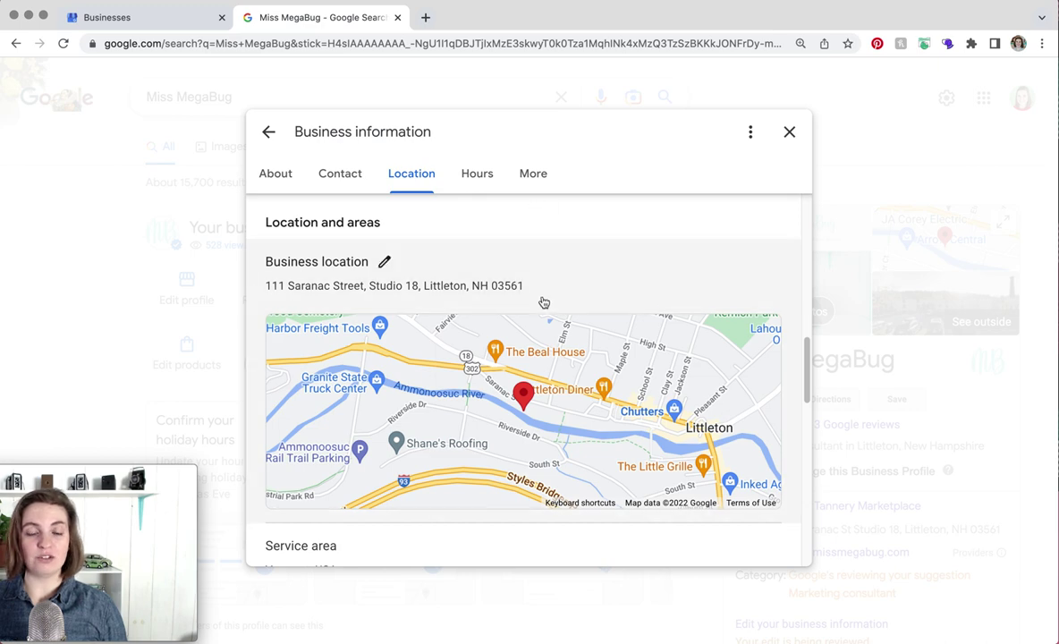
scroll(543, 302, down, 12)
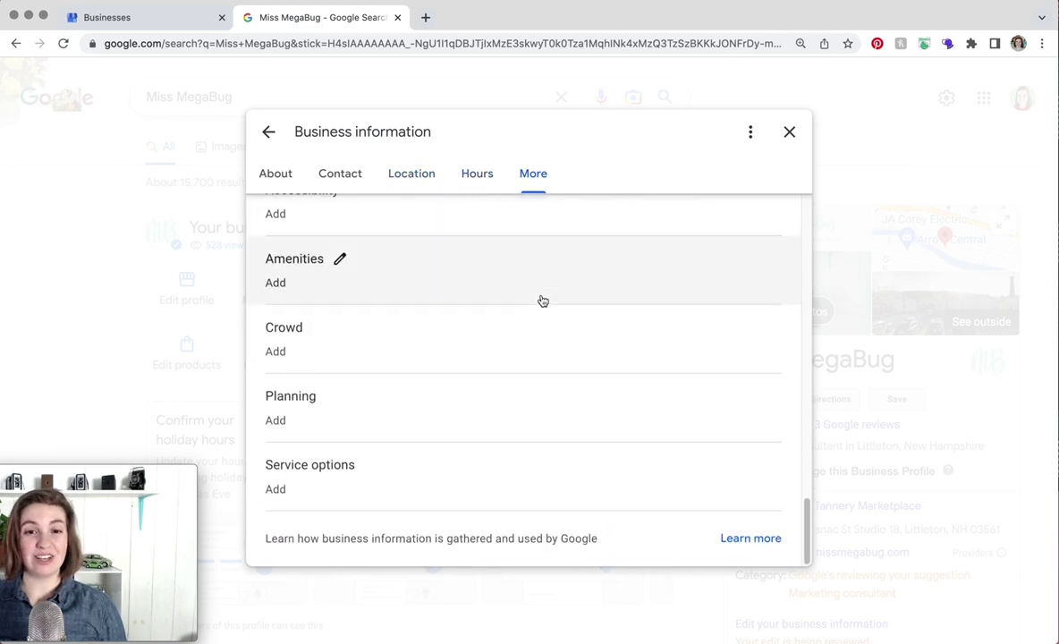
scroll(527, 297, up, 10)
click(321, 174)
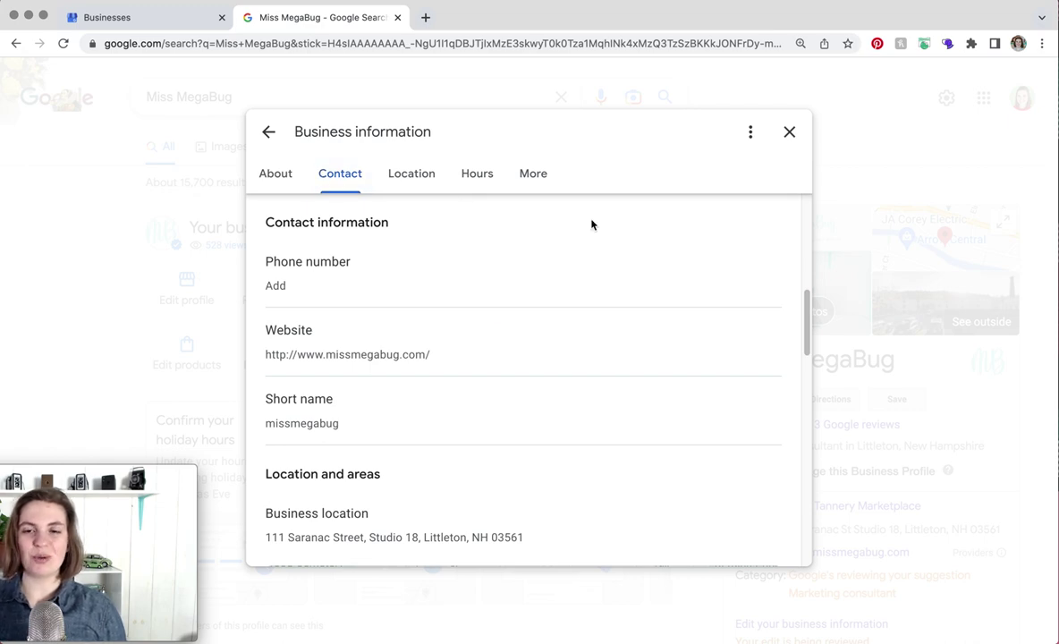
click(789, 132)
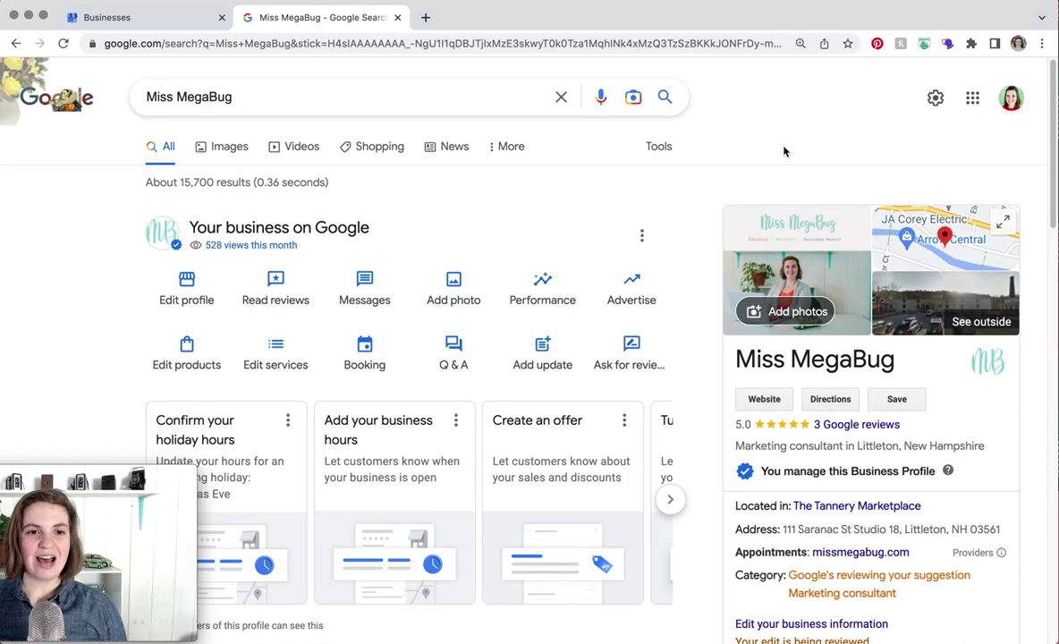
- Open the profile's customer reviews and read through them with the owner's responses
click(276, 288)
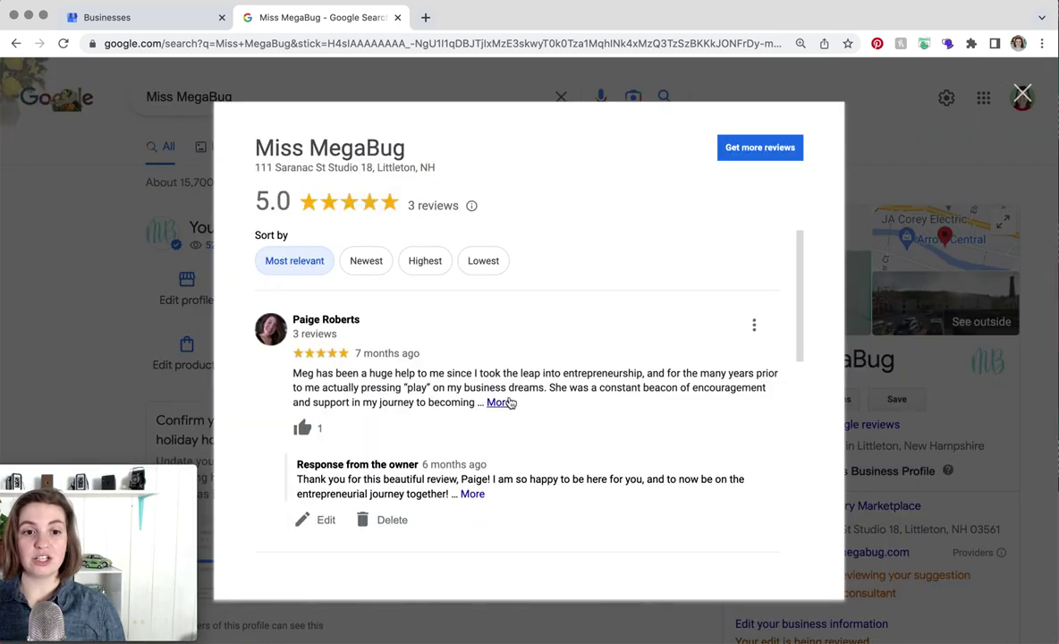
scroll(511, 403, down, 3)
scroll(511, 402, down, 5)
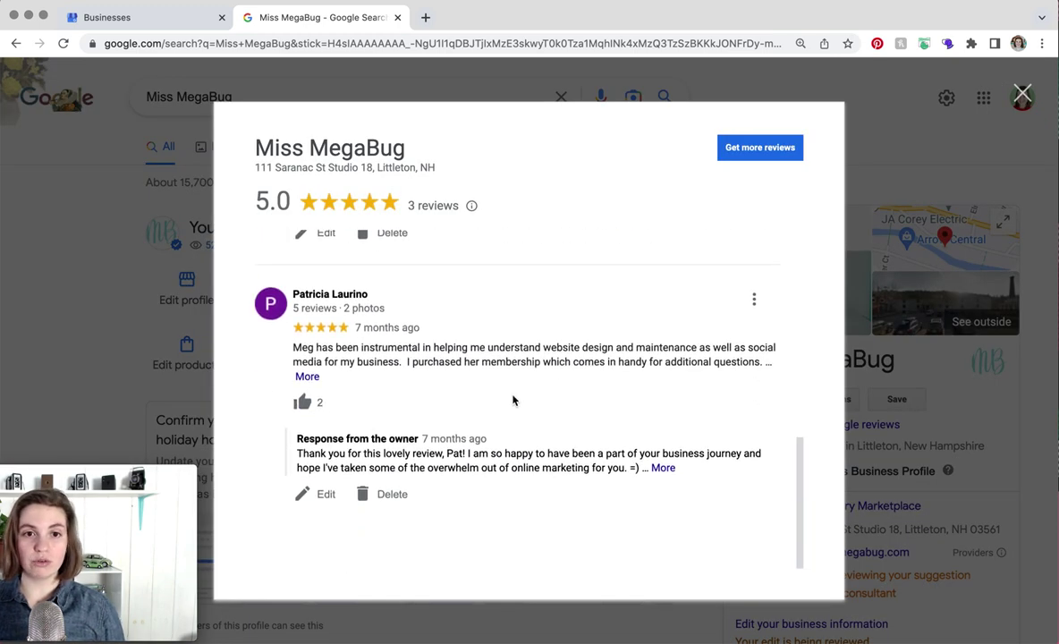
- Copy the link for requesting more customer reviews and return to the business profile overview
click(752, 154)
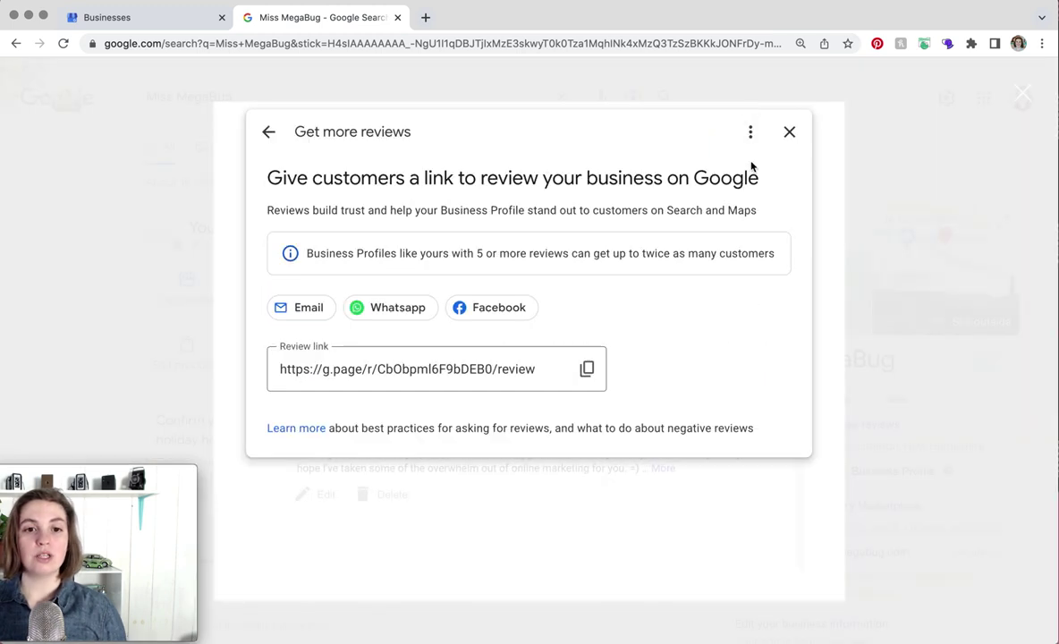
click(587, 371)
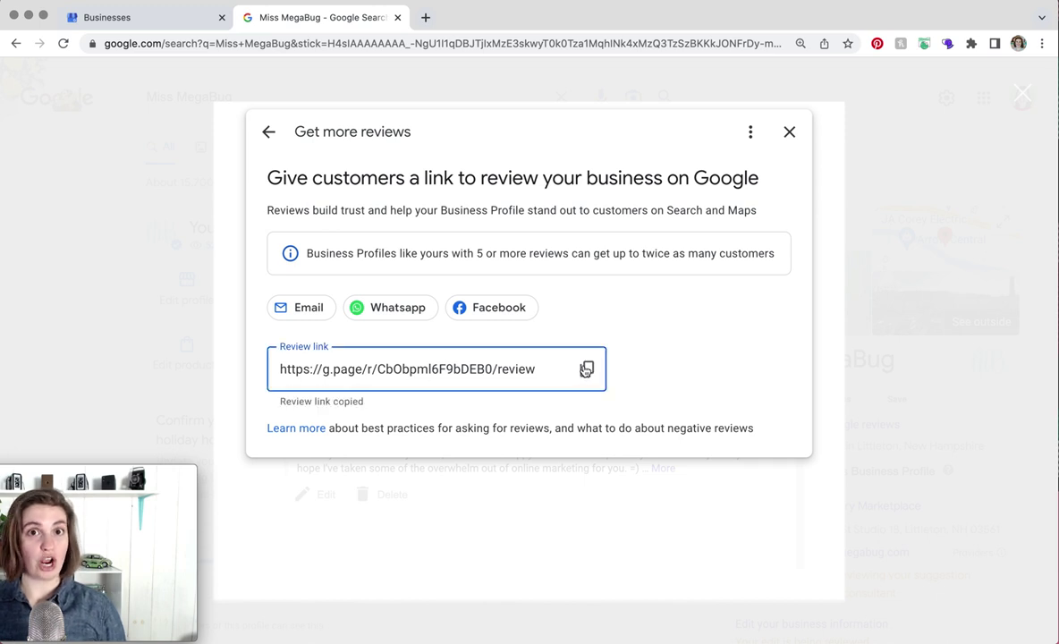
click(790, 131)
click(1022, 94)
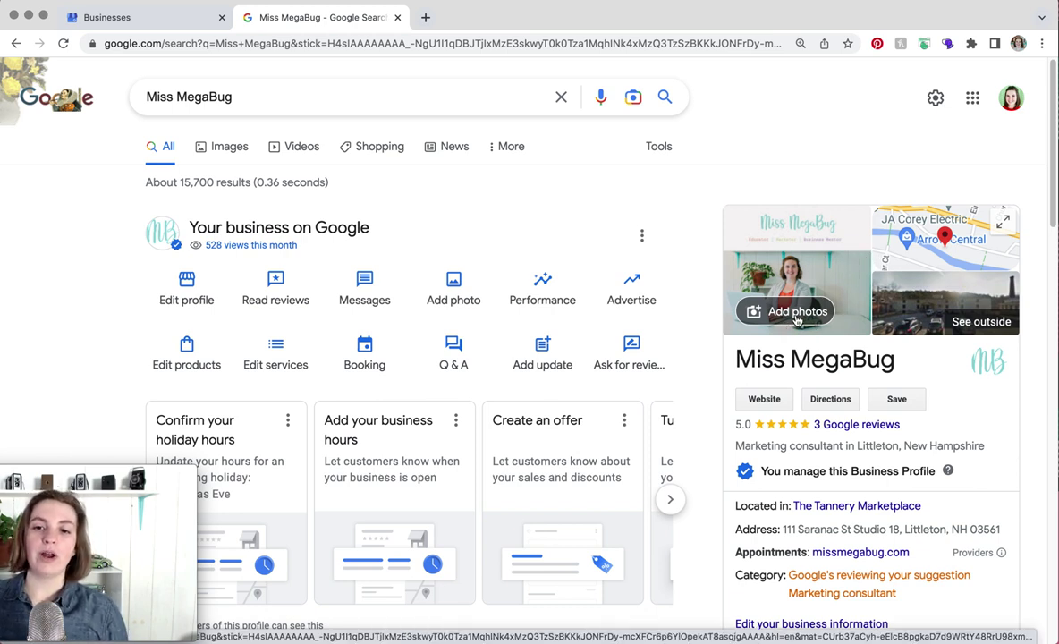
- View the photo types that can be added to the profile, and check its website clicks in the performance report
click(473, 288)
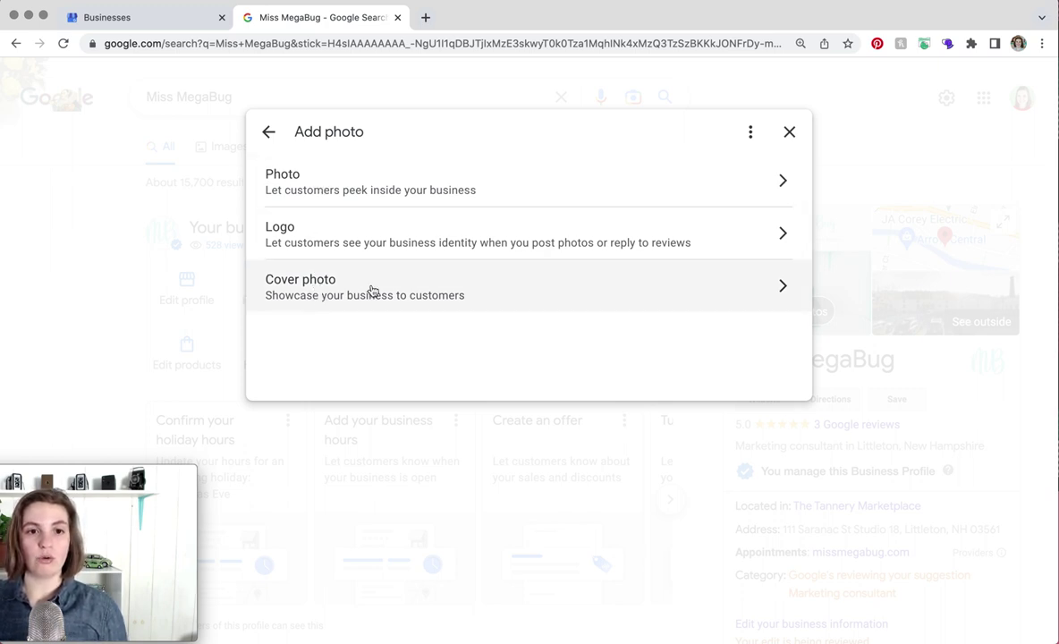
click(788, 136)
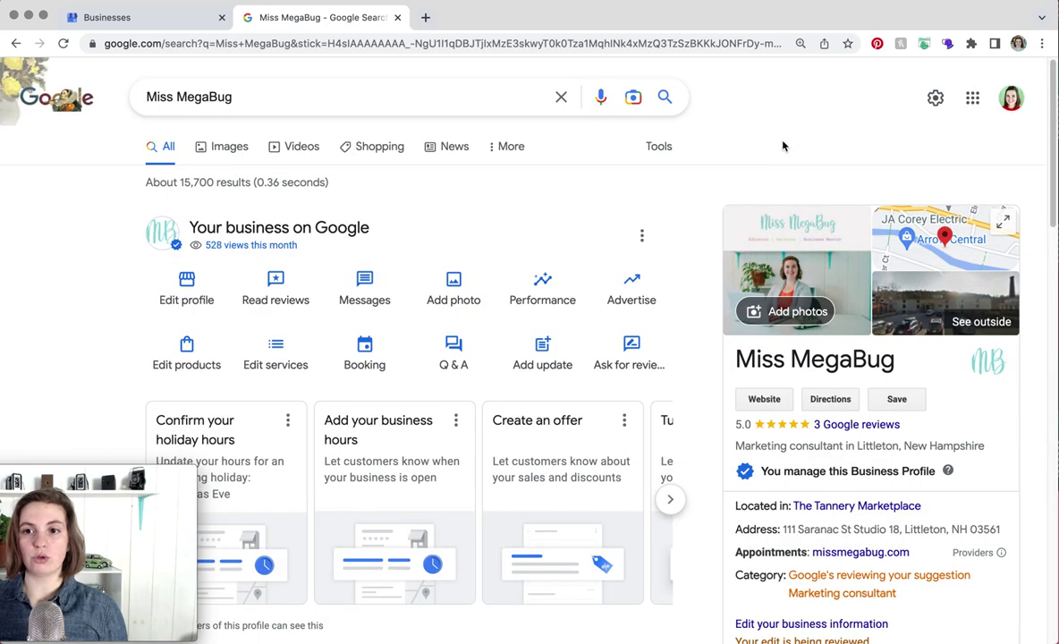
click(564, 290)
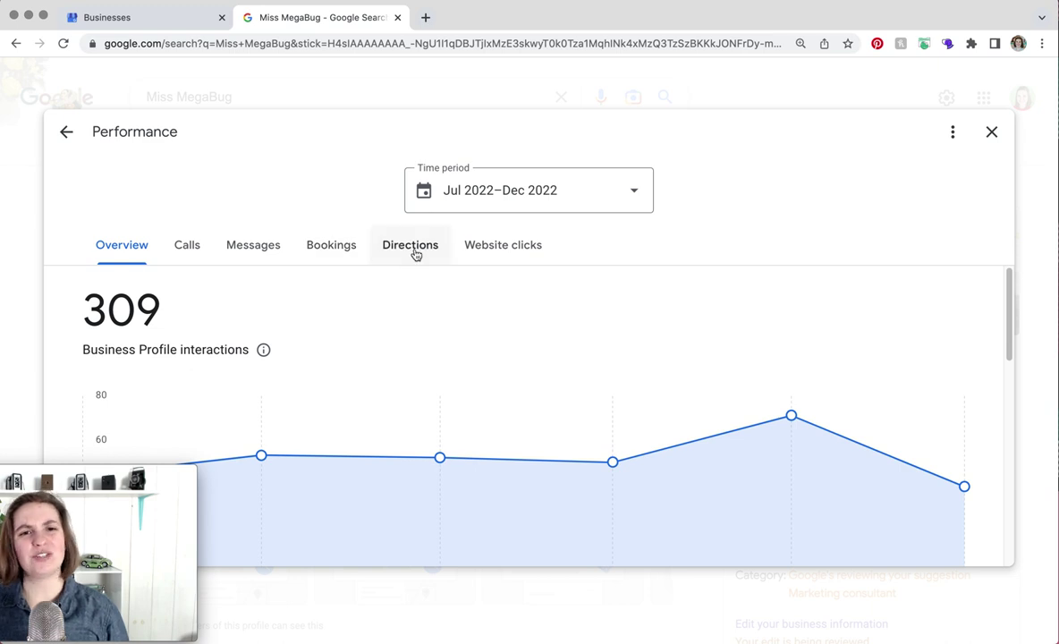
click(497, 262)
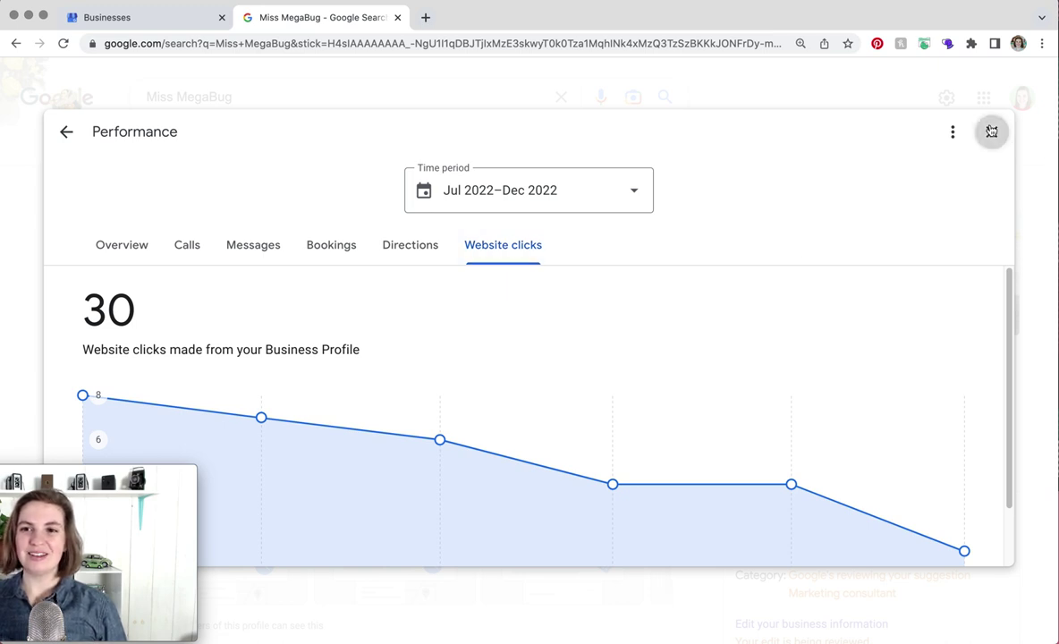
click(991, 132)
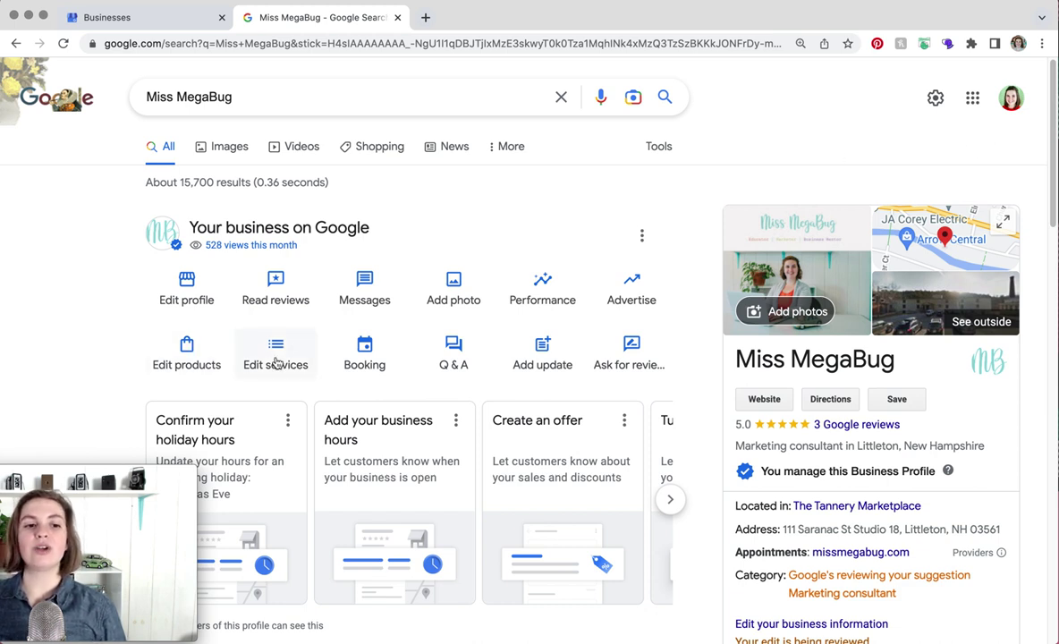
- Open the profile's product list and look through all the listed products
click(188, 354)
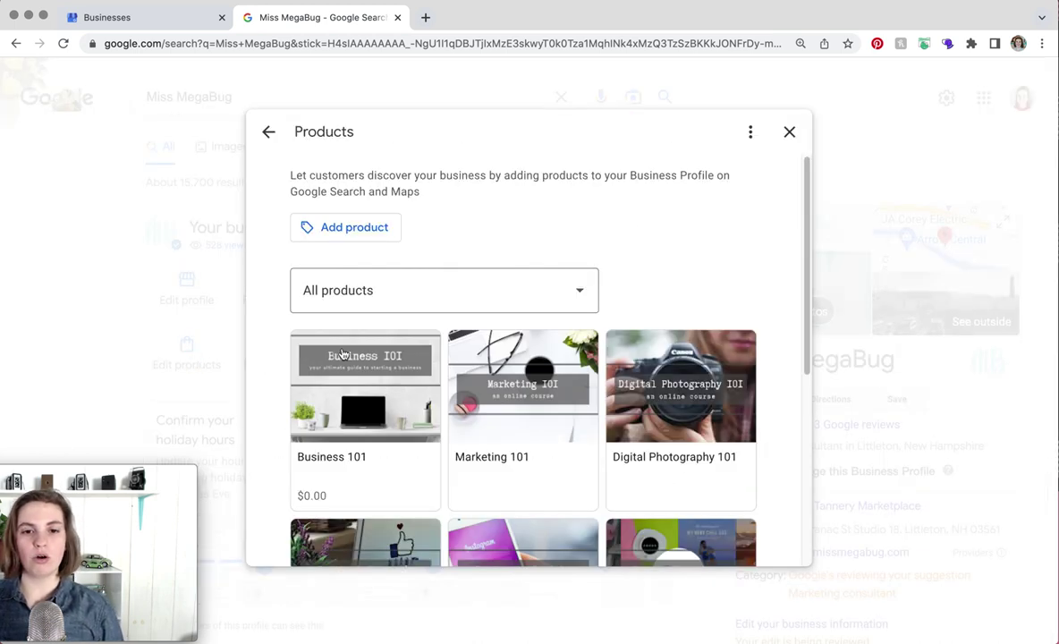
scroll(722, 426, down, 5)
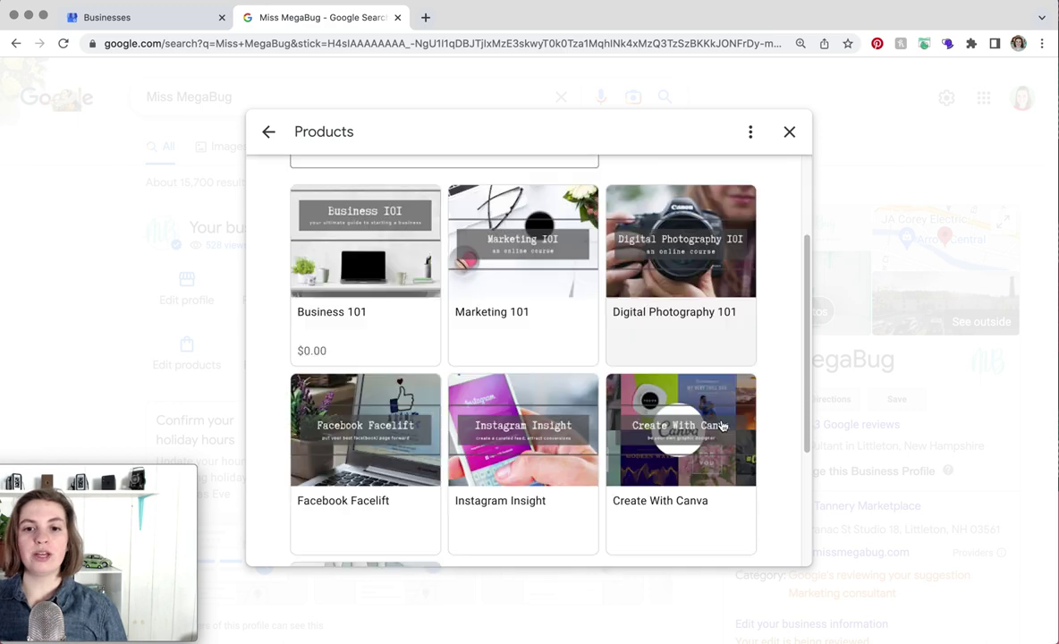
scroll(723, 426, up, 2)
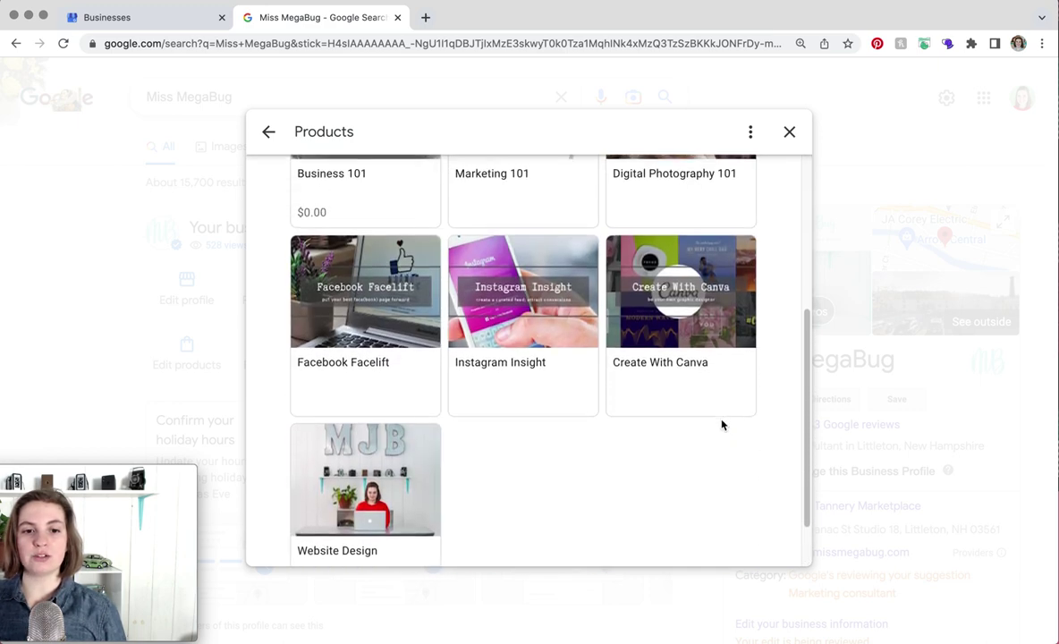
scroll(690, 416, up, 3)
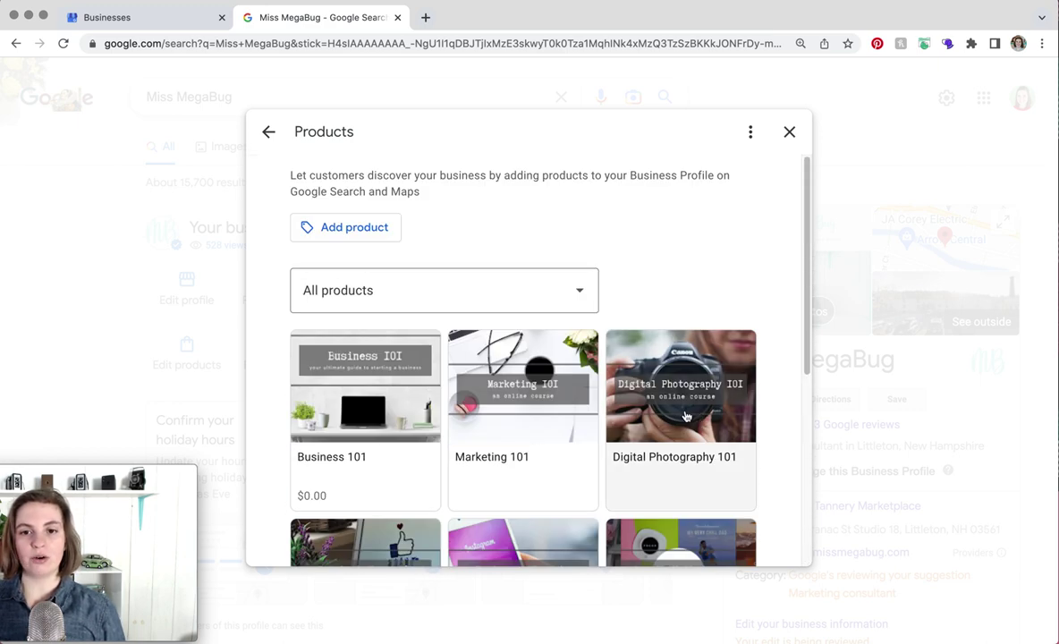
scroll(687, 416, down, 2)
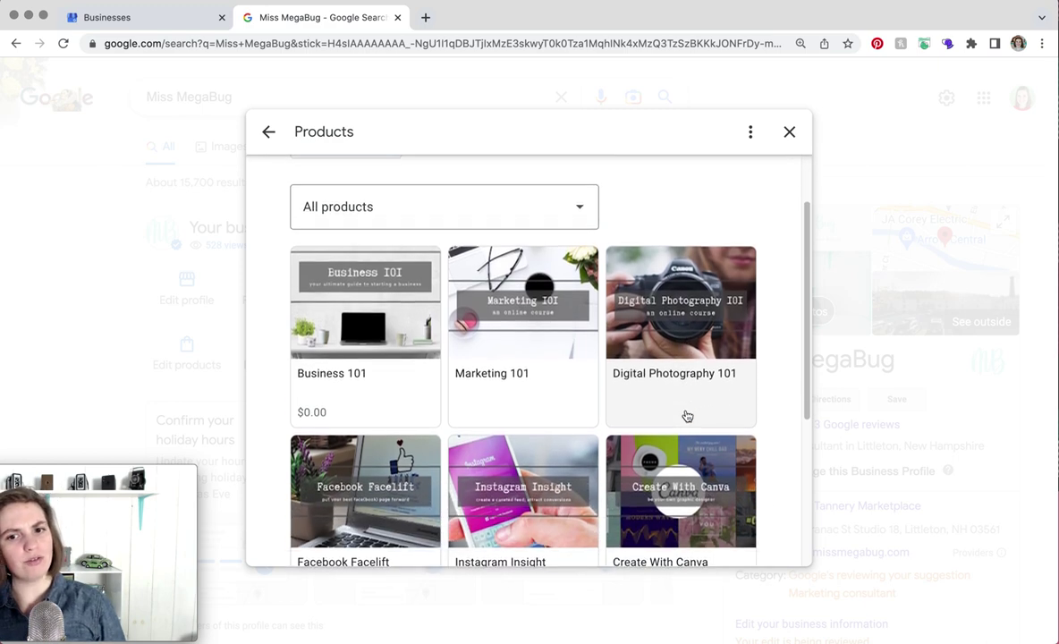
scroll(689, 418, up, 2)
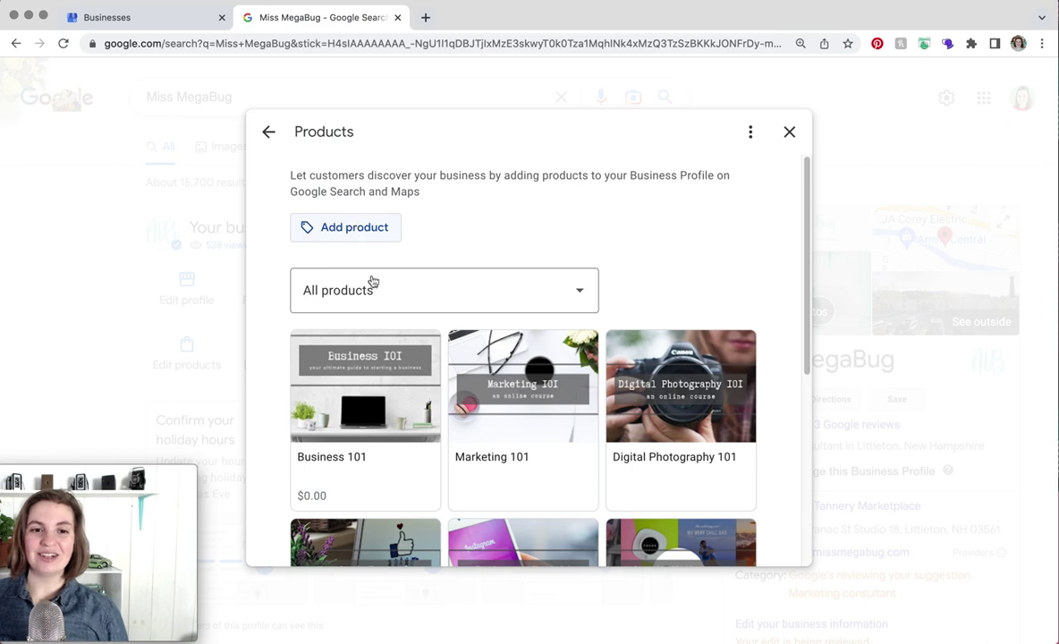
- Examine the Business 101 product's category, price, description and button settings, and close it without publishing
click(389, 380)
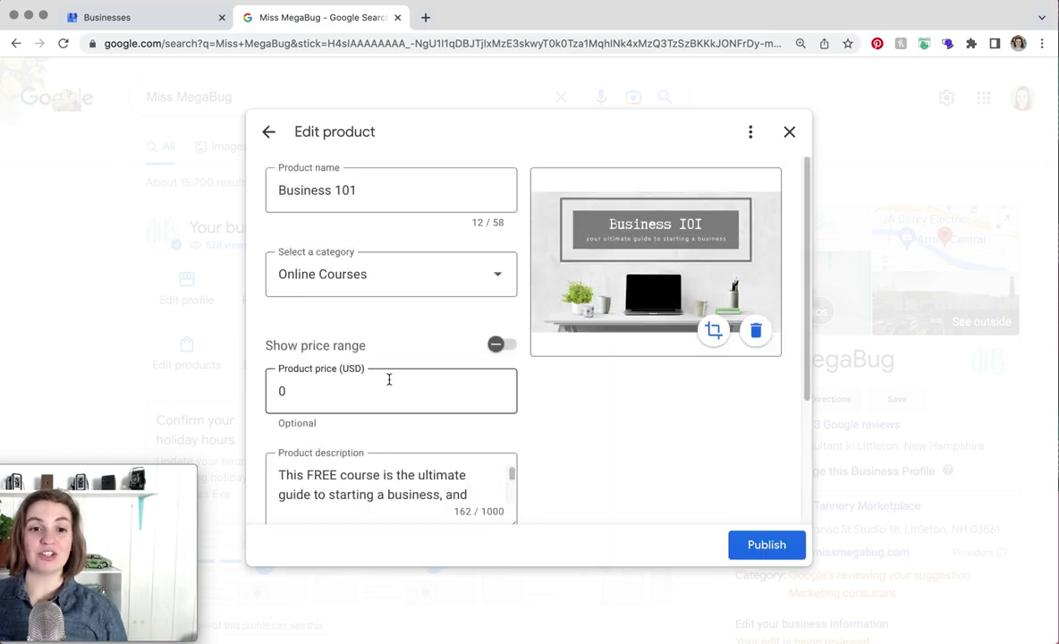
scroll(416, 402, down, 5)
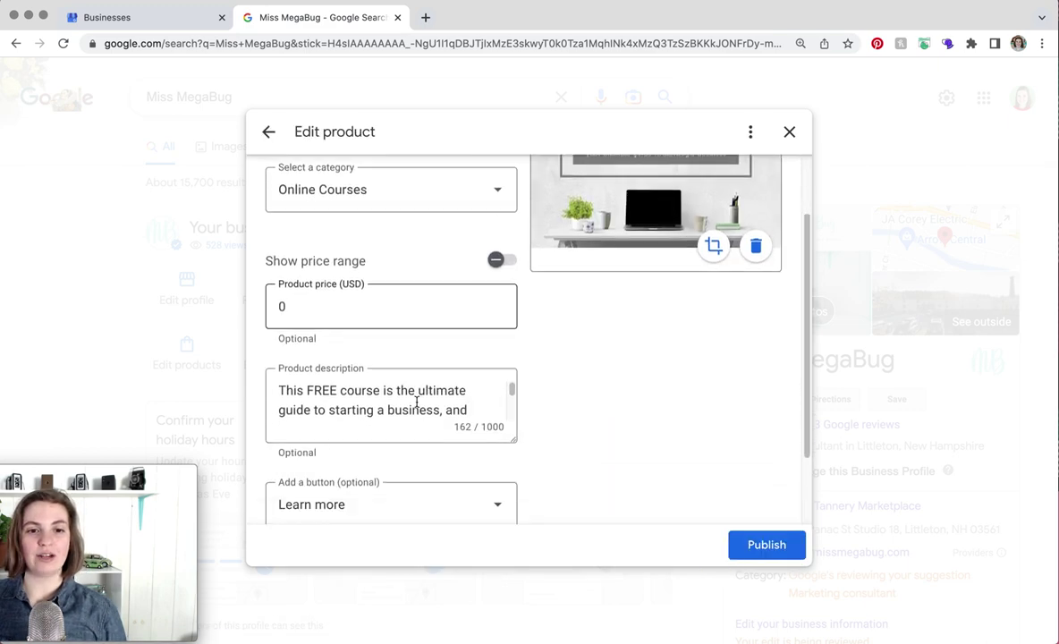
click(790, 132)
- Open the profile's services and look through those listed under each business category
click(275, 360)
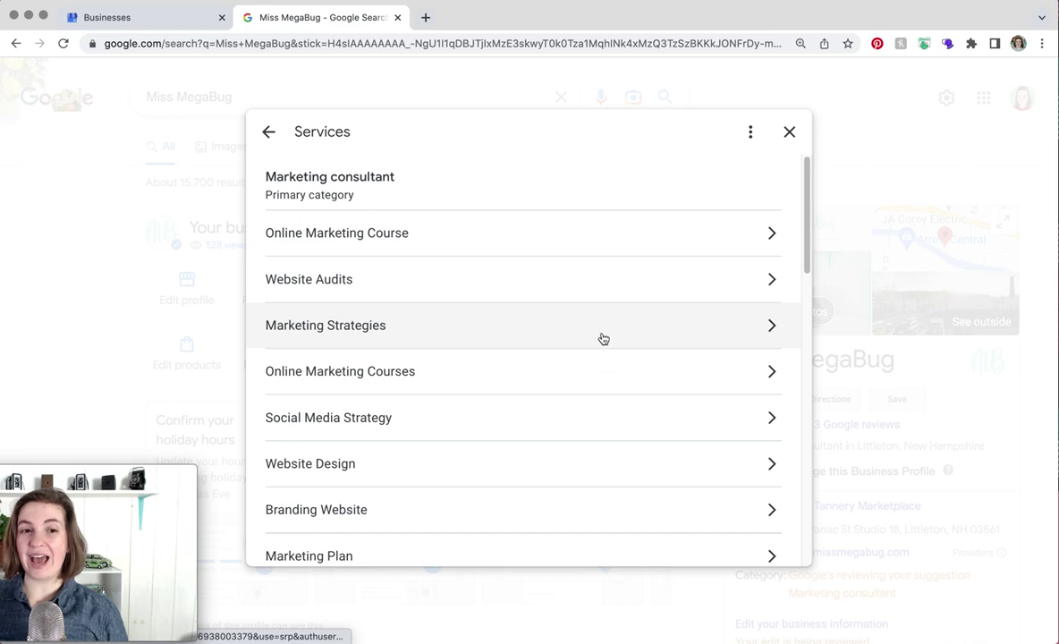
scroll(604, 353, down, 1)
scroll(605, 353, down, 10)
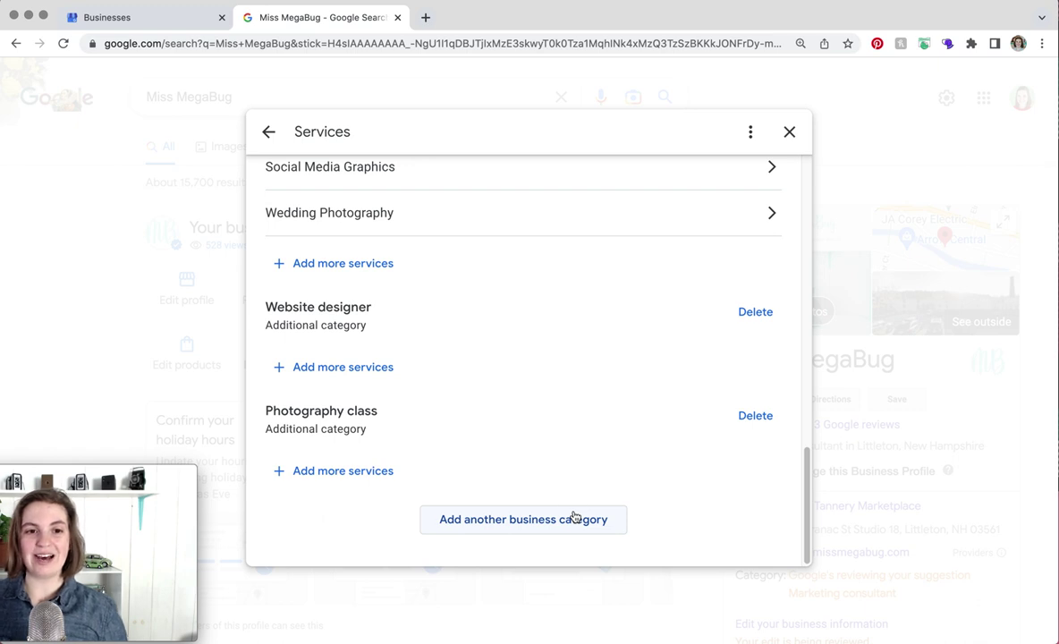
scroll(584, 460, up, 10)
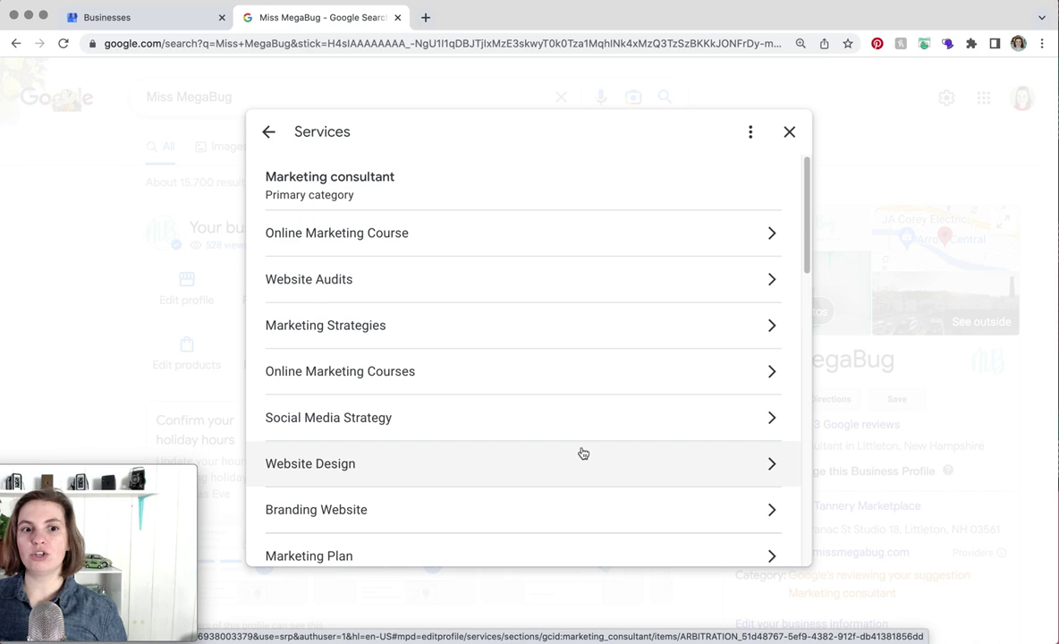
- Delete the Wedding Photography service from the Marketing consultant category and close the services list
scroll(558, 494, down, 5)
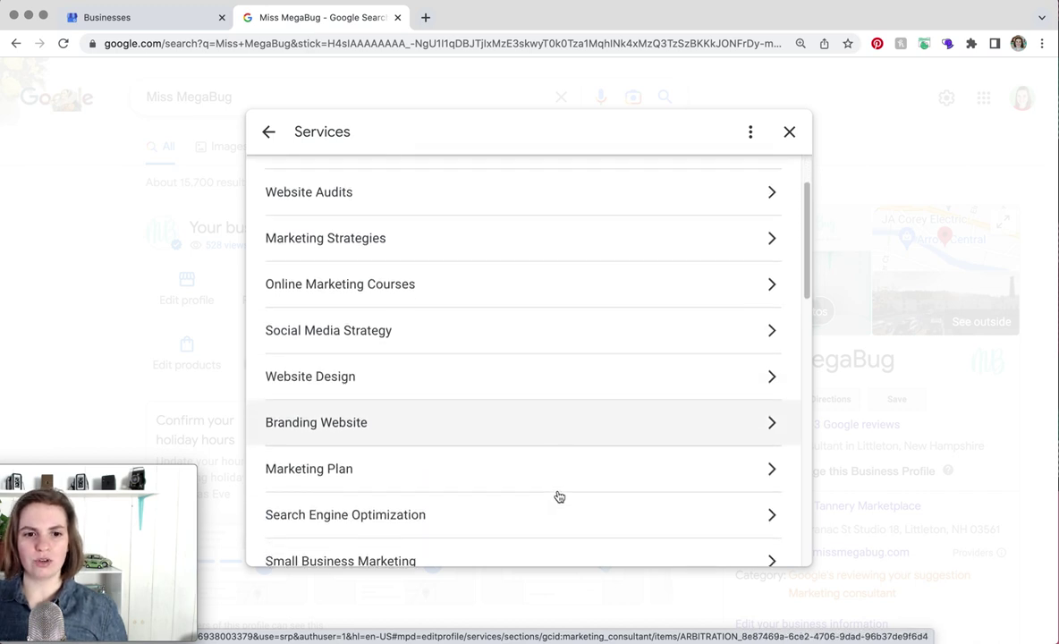
scroll(561, 493, down, 10)
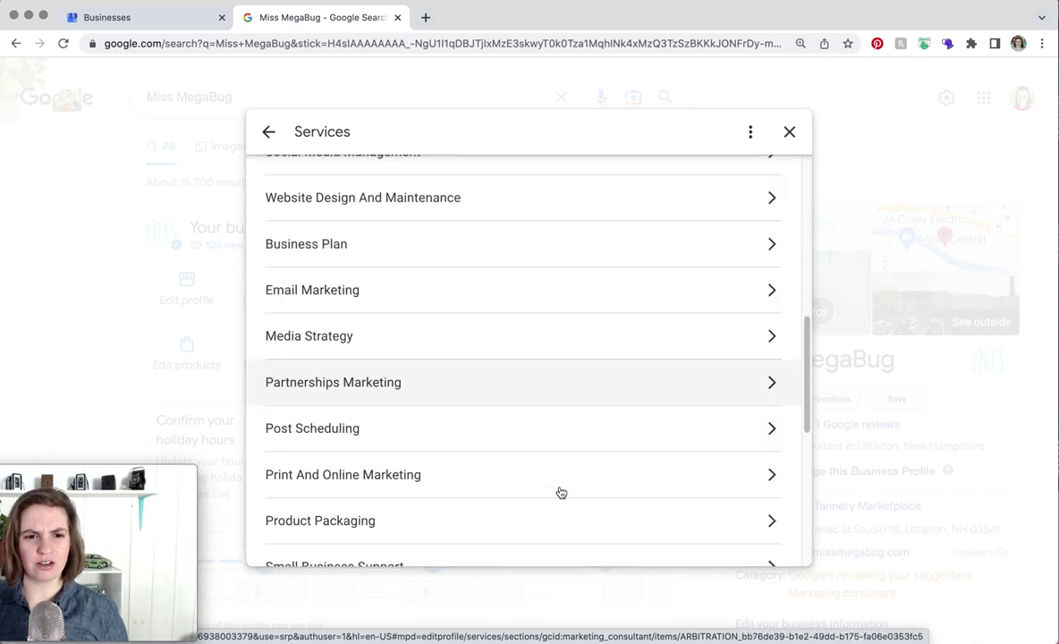
scroll(560, 492, down, 4)
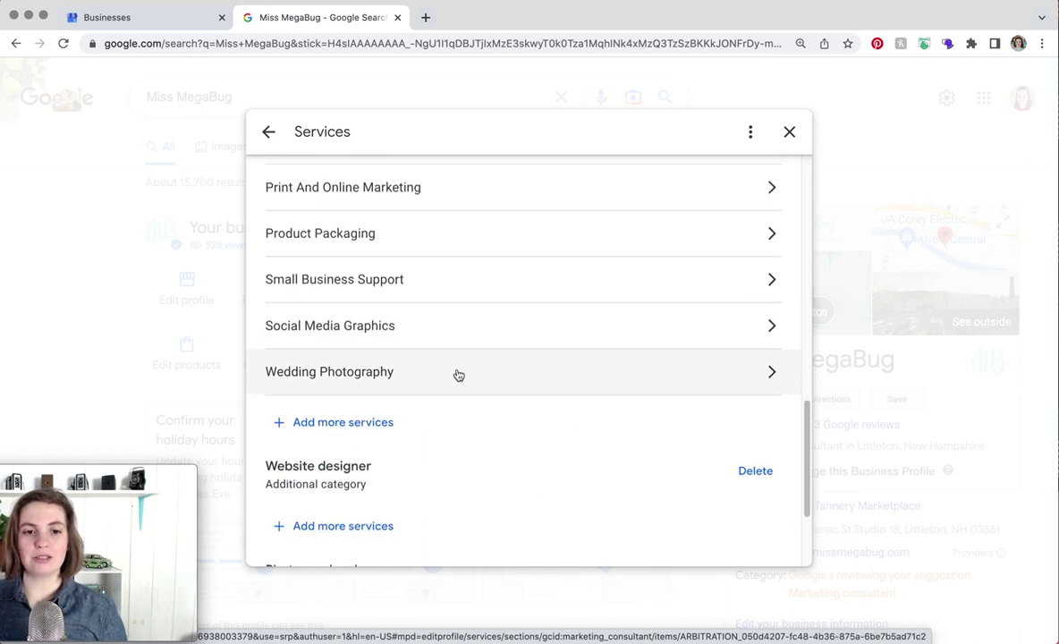
click(458, 374)
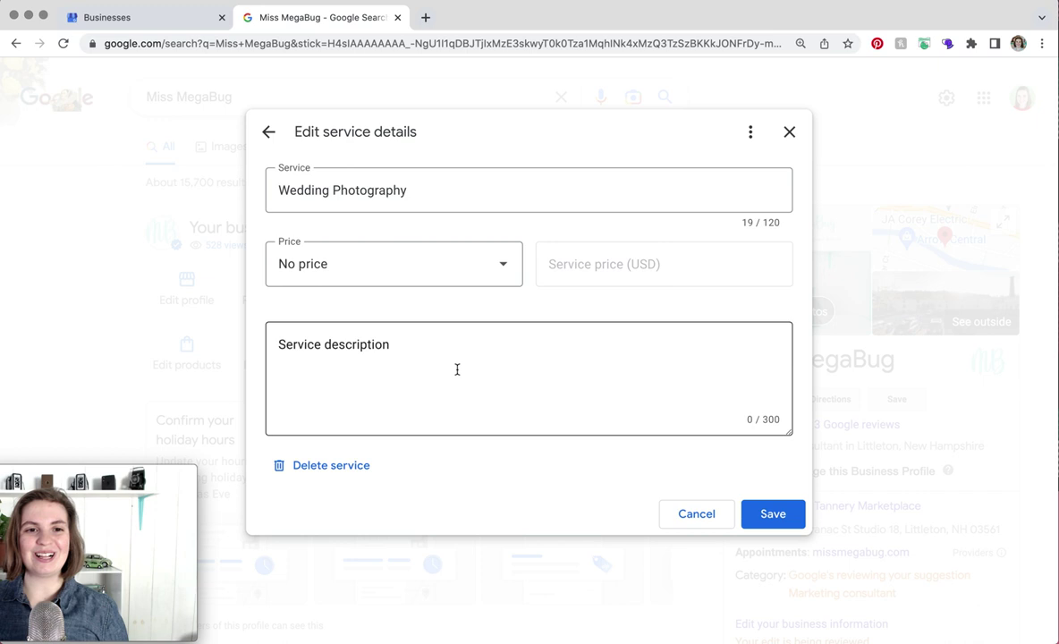
click(353, 466)
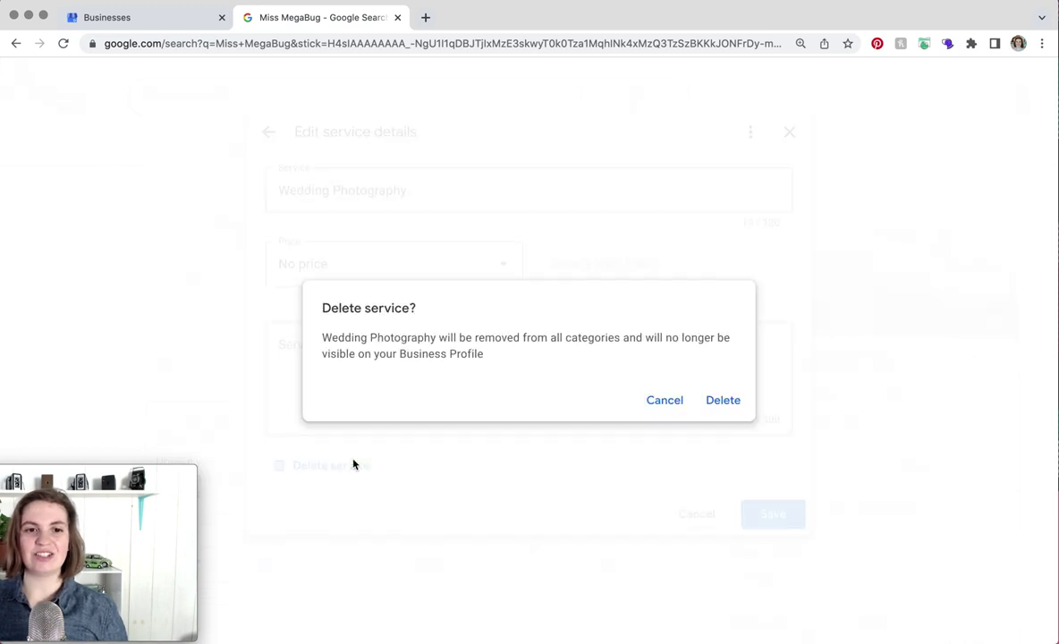
click(734, 406)
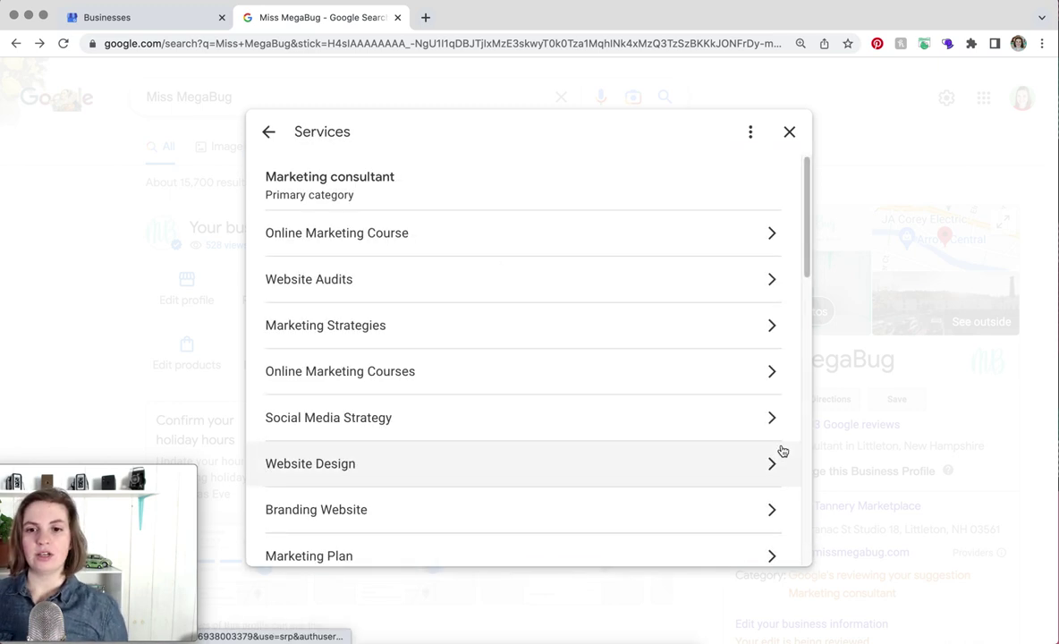
click(790, 132)
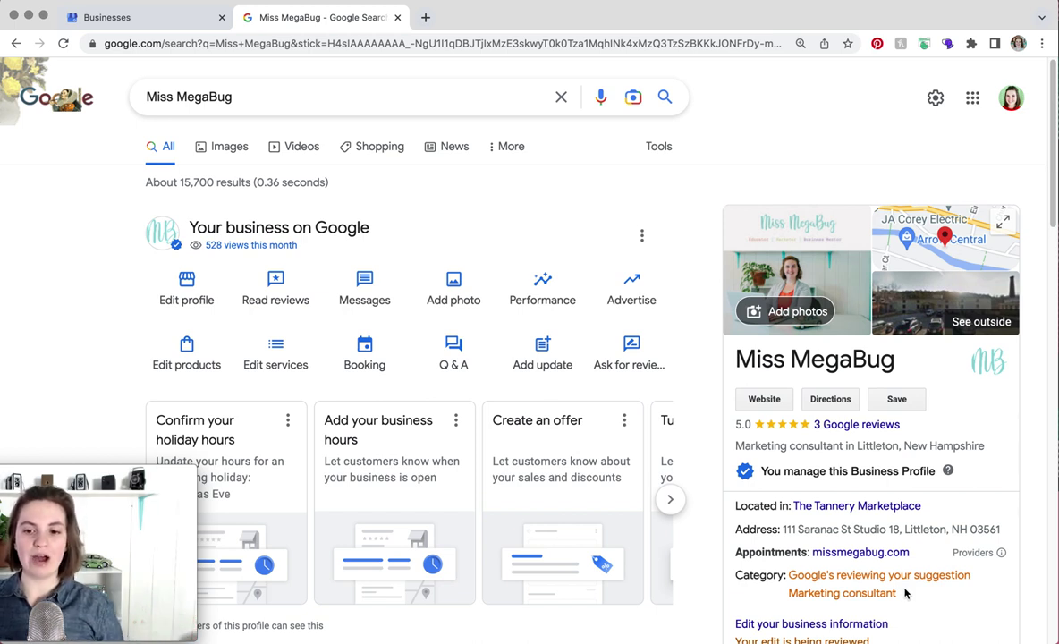
- View the profile's online booking links and its customer questions and answers, closing each without changes
click(356, 358)
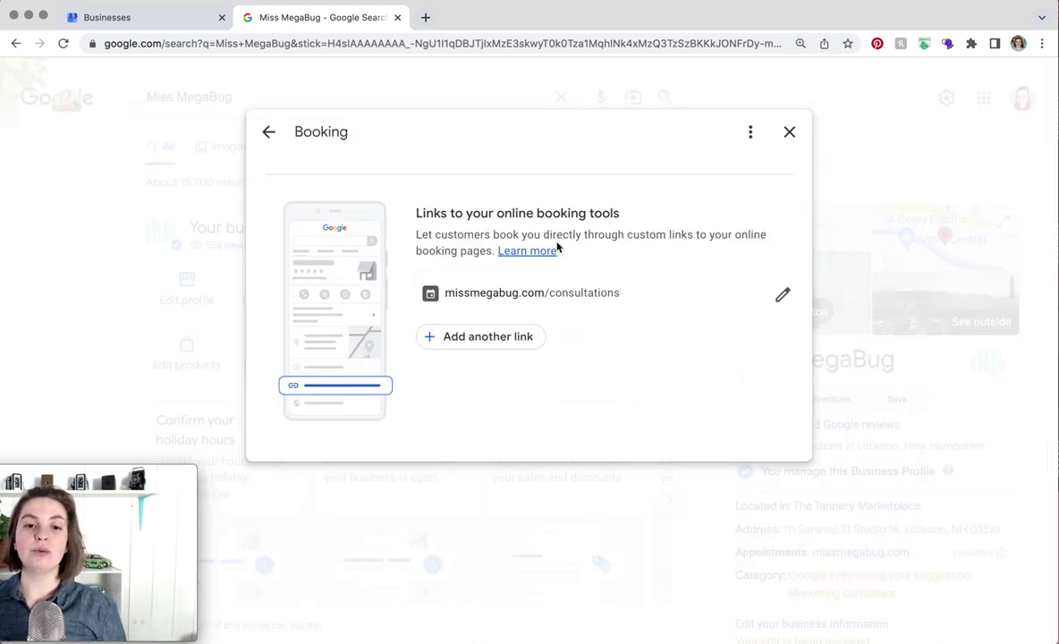
click(789, 132)
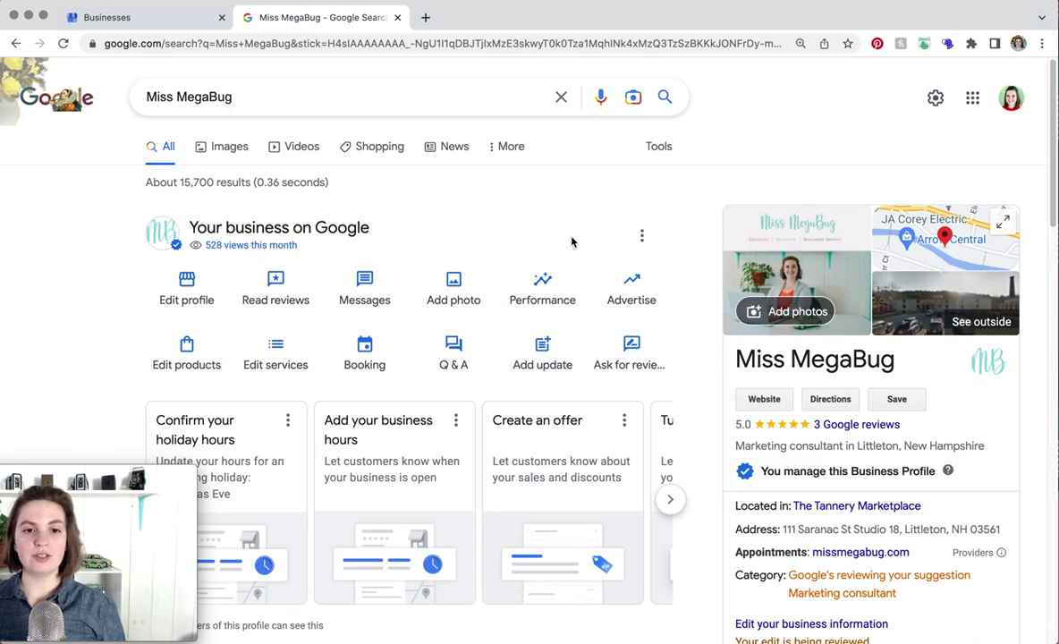
click(456, 349)
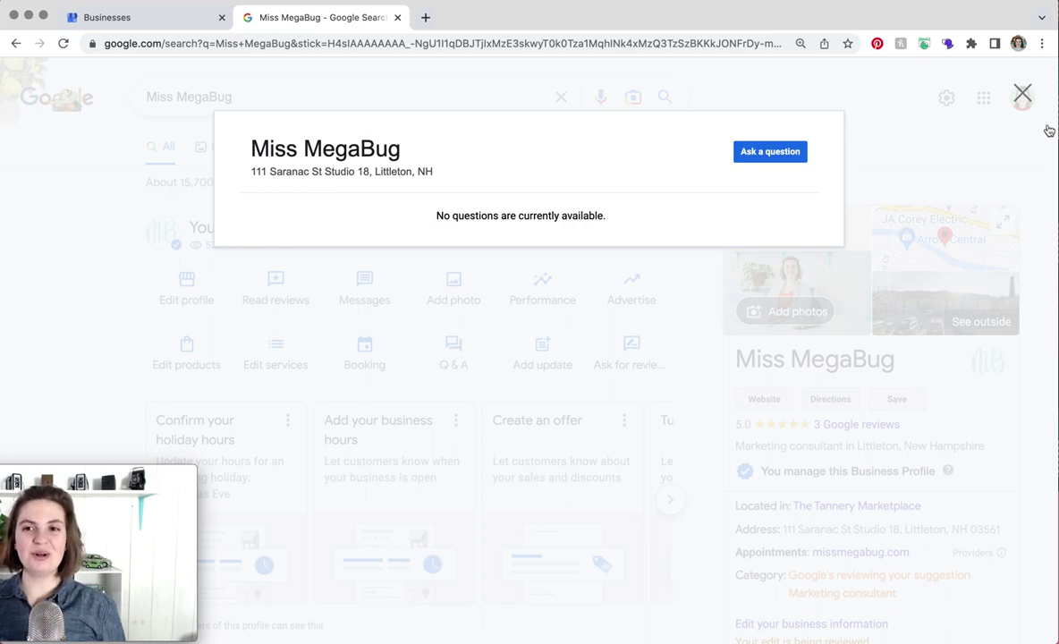
click(1021, 93)
- Examine the description, photo and button options for a new profile update, and close it without posting
click(540, 347)
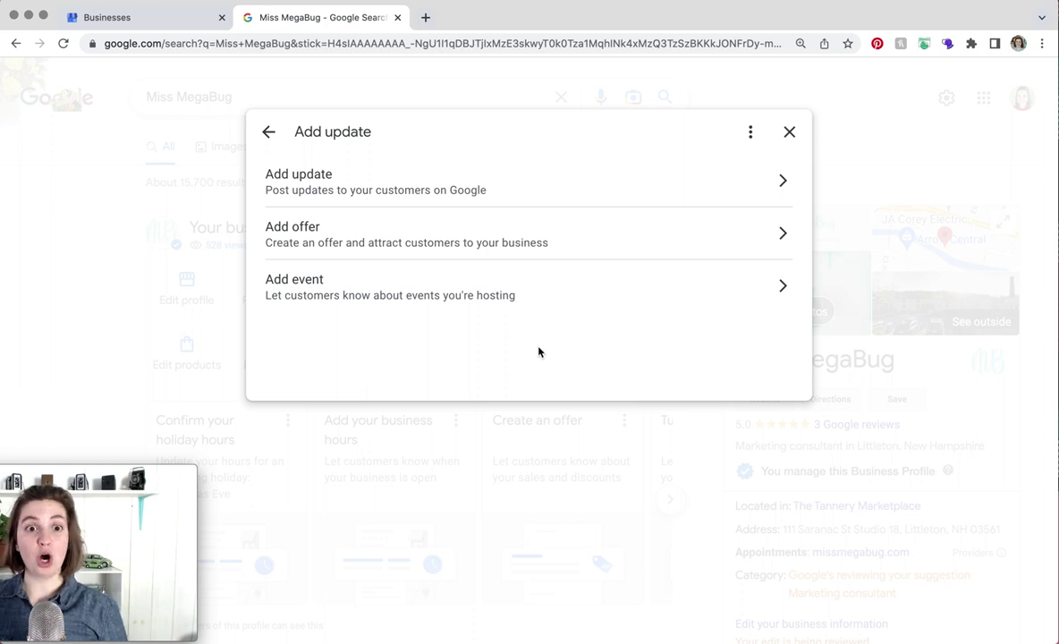
click(570, 185)
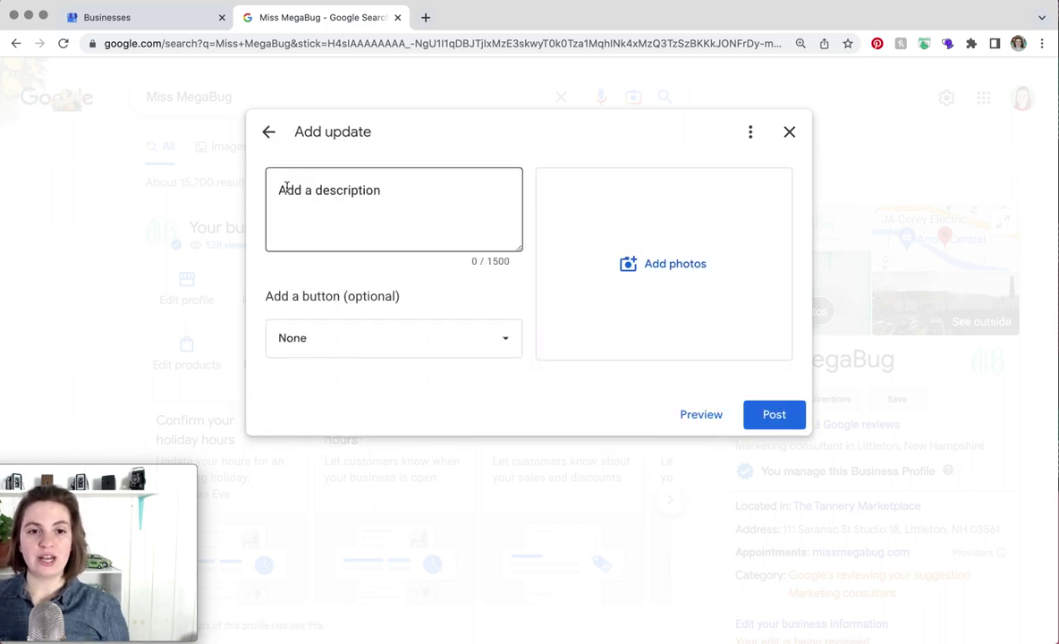
click(285, 185)
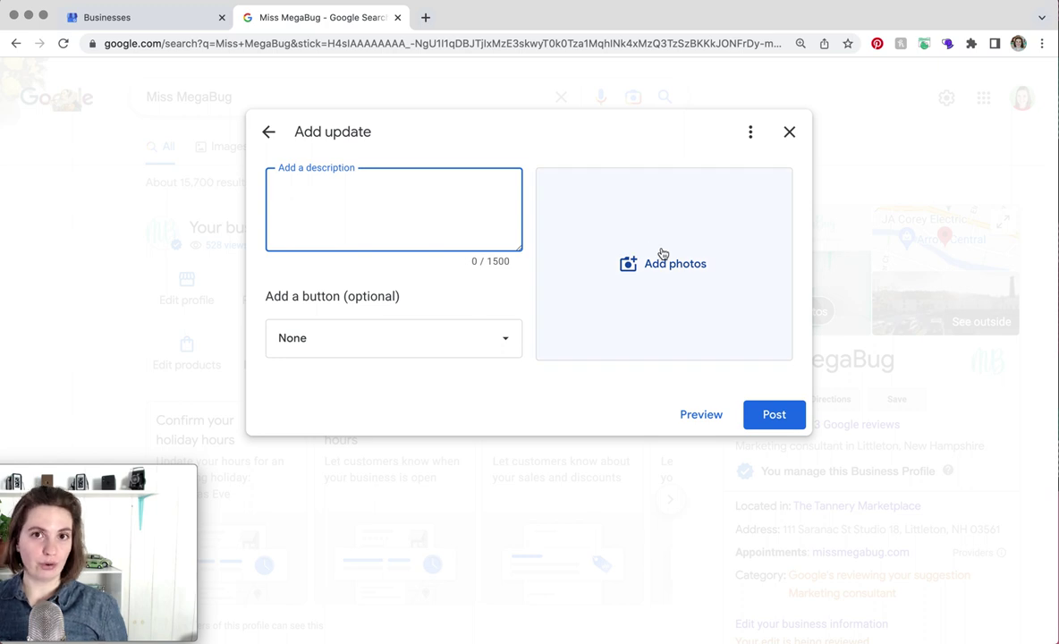
click(417, 344)
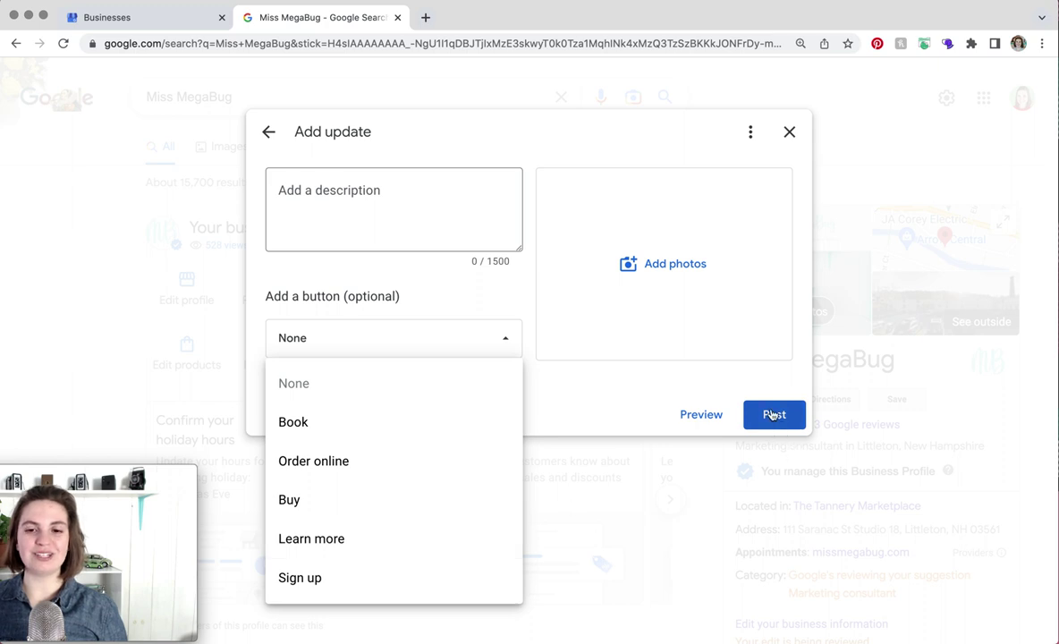
click(789, 132)
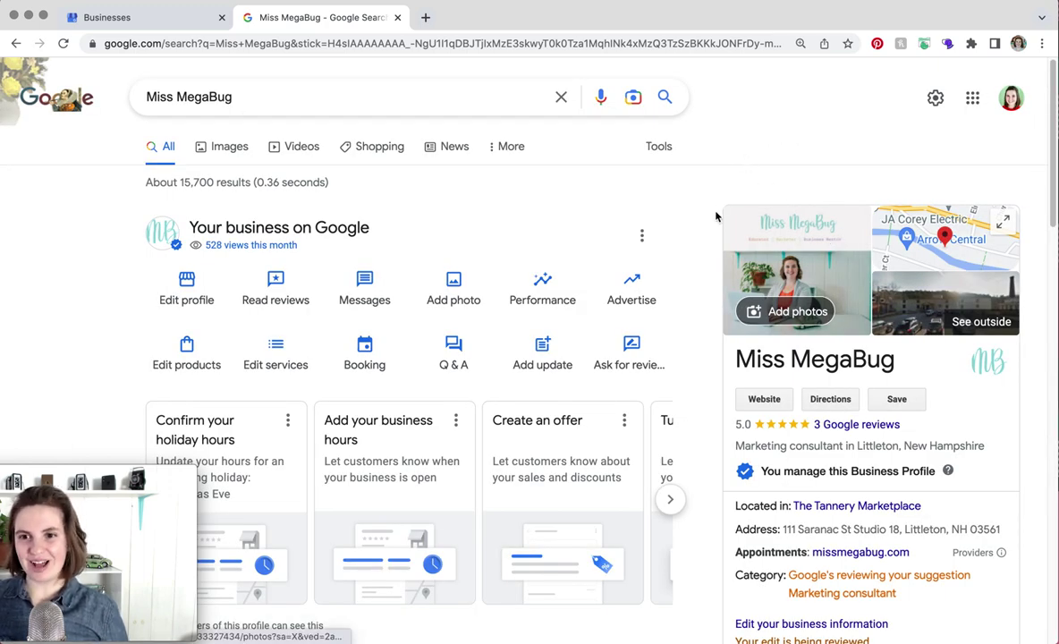
- Look over the business details, missing information and product carousel in the Miss MegaBug knowledge panel
scroll(1010, 445, down, 2)
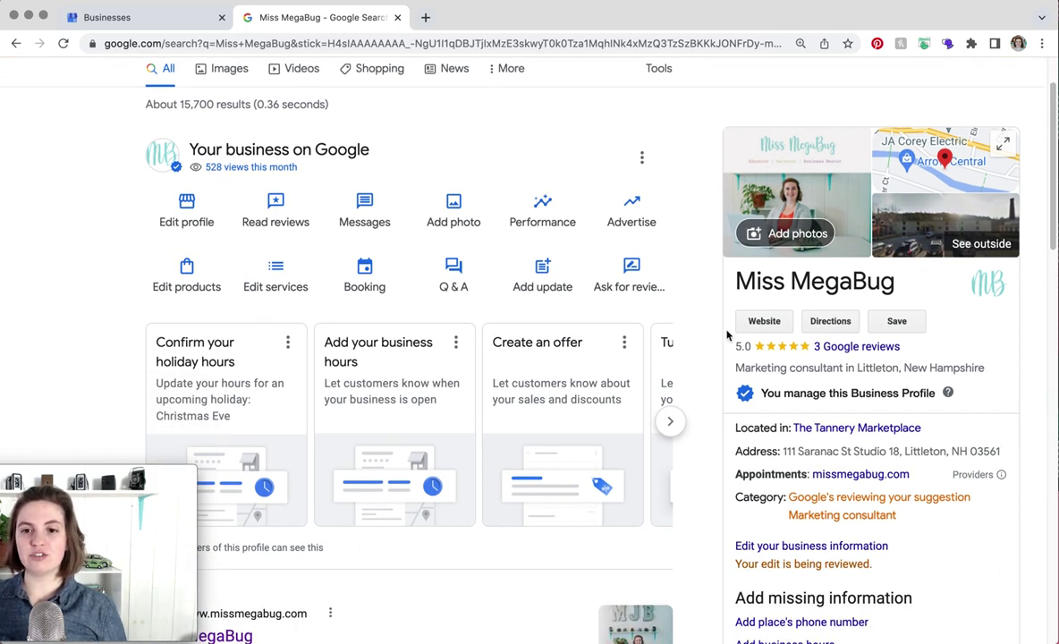
scroll(959, 347, down, 1)
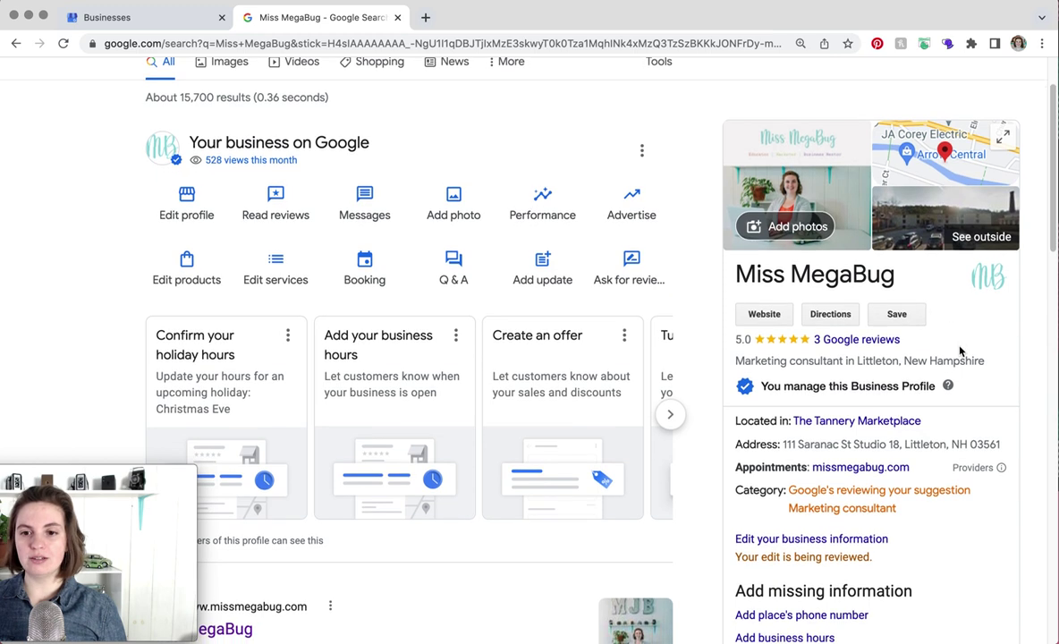
scroll(959, 352, down, 2)
scroll(959, 353, down, 1)
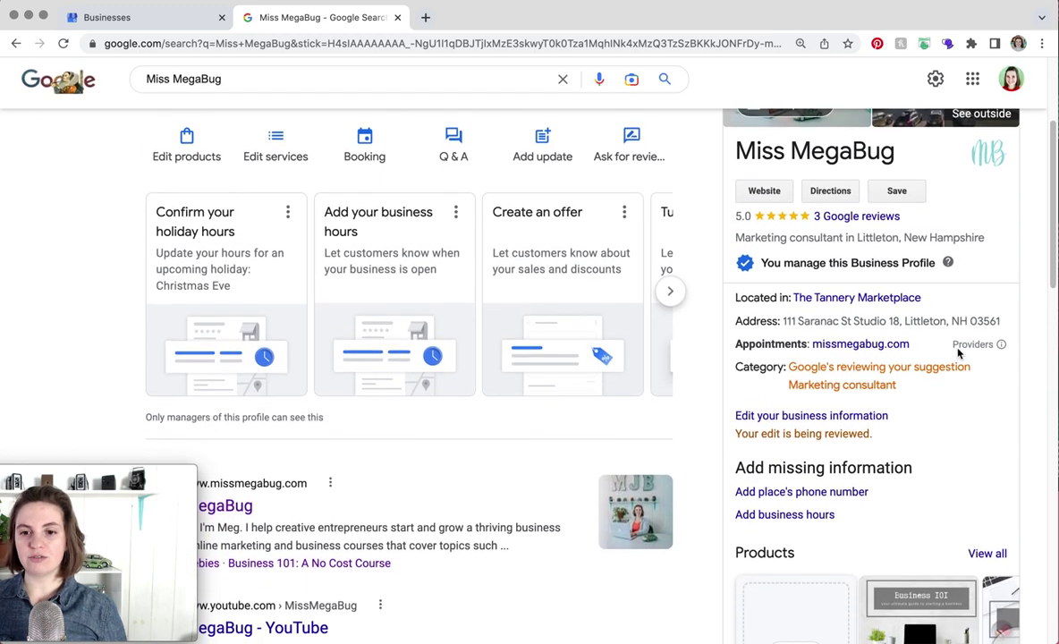
scroll(958, 353, down, 3)
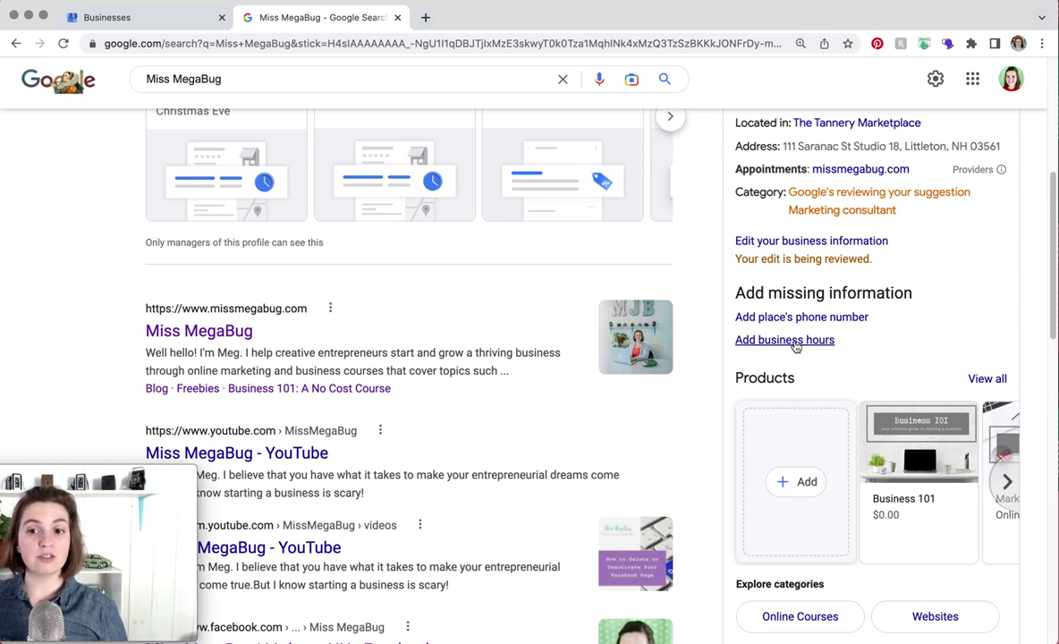
scroll(884, 325, down, 1)
scroll(884, 326, down, 3)
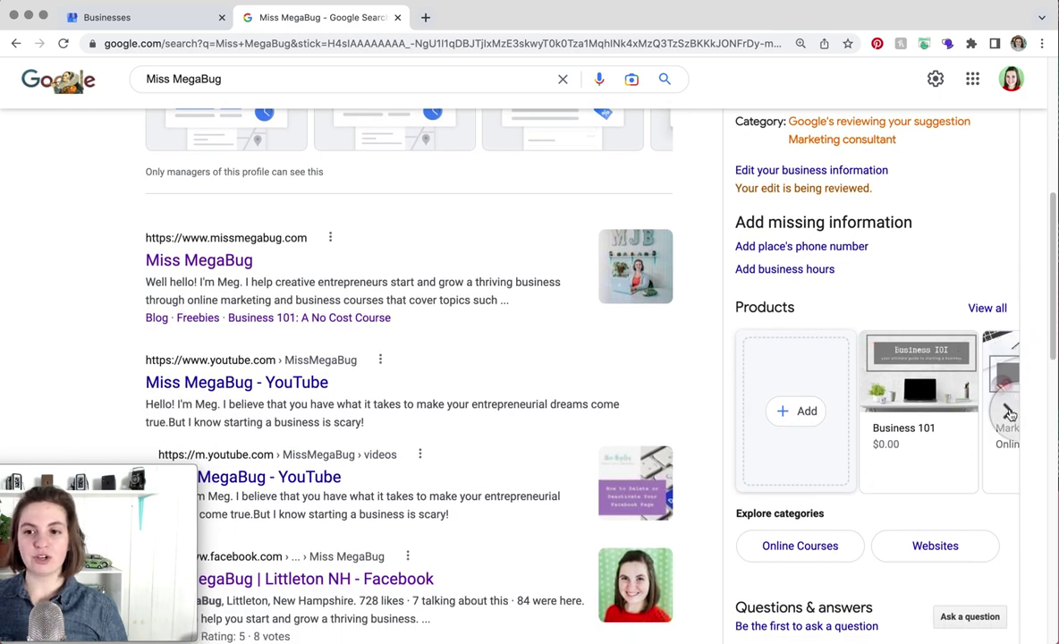
scroll(1011, 402, right, 5)
- Review the product categories, questions, reviews and business description in the Miss MegaBug knowledge panel
scroll(964, 439, down, 3)
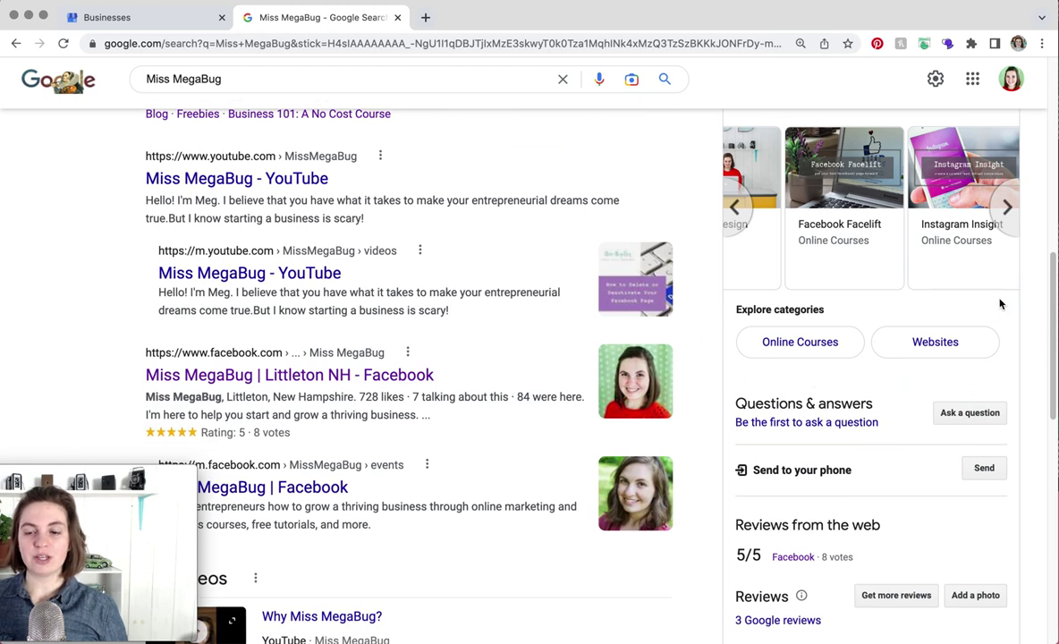
scroll(792, 381, down, 5)
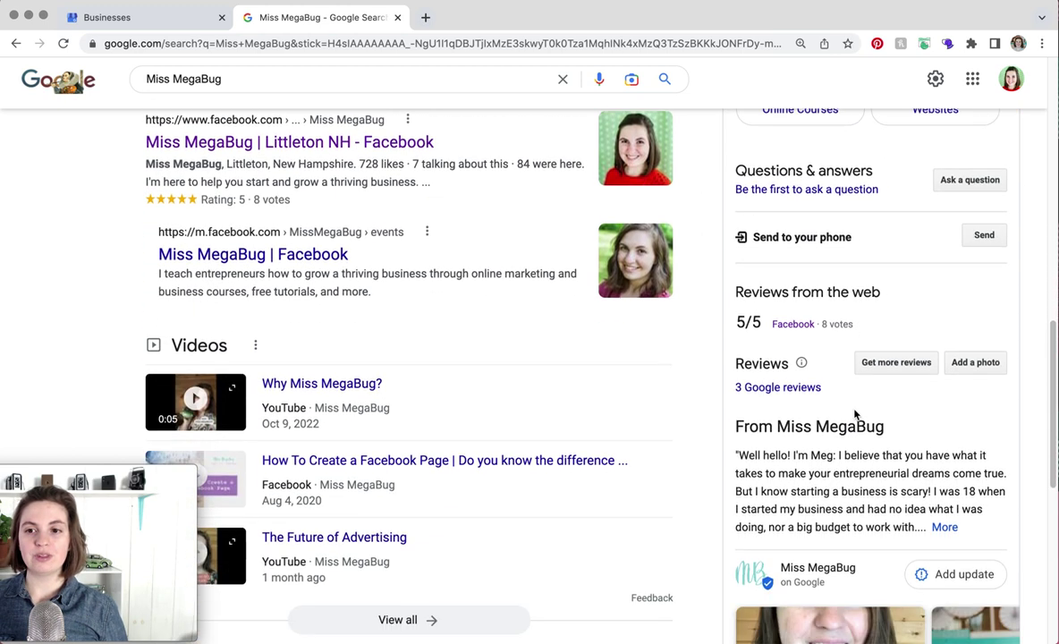
scroll(939, 379, down, 1)
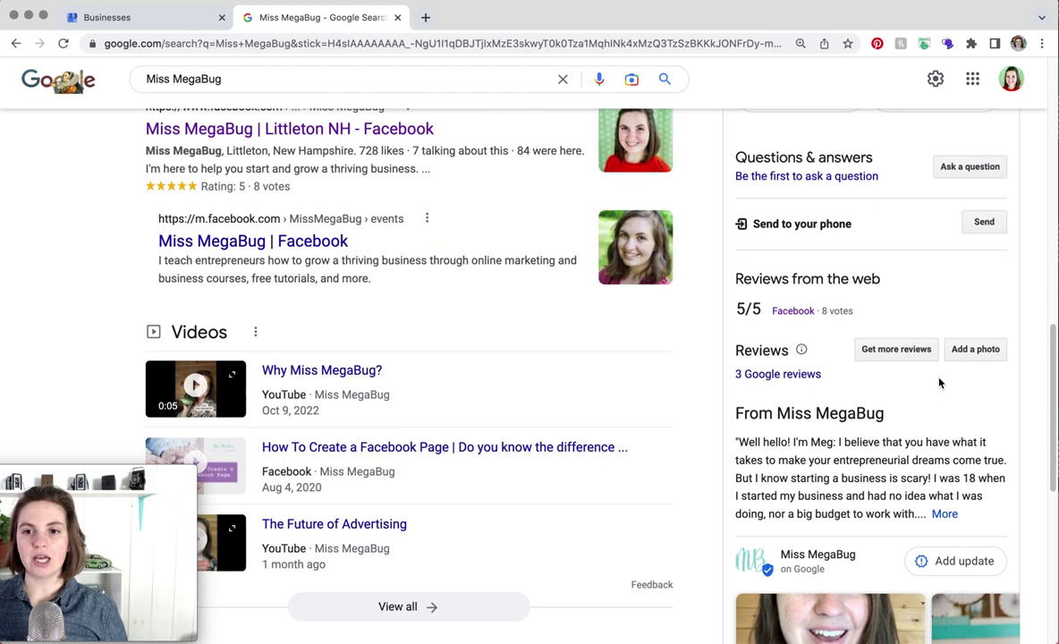
scroll(754, 239, down, 1)
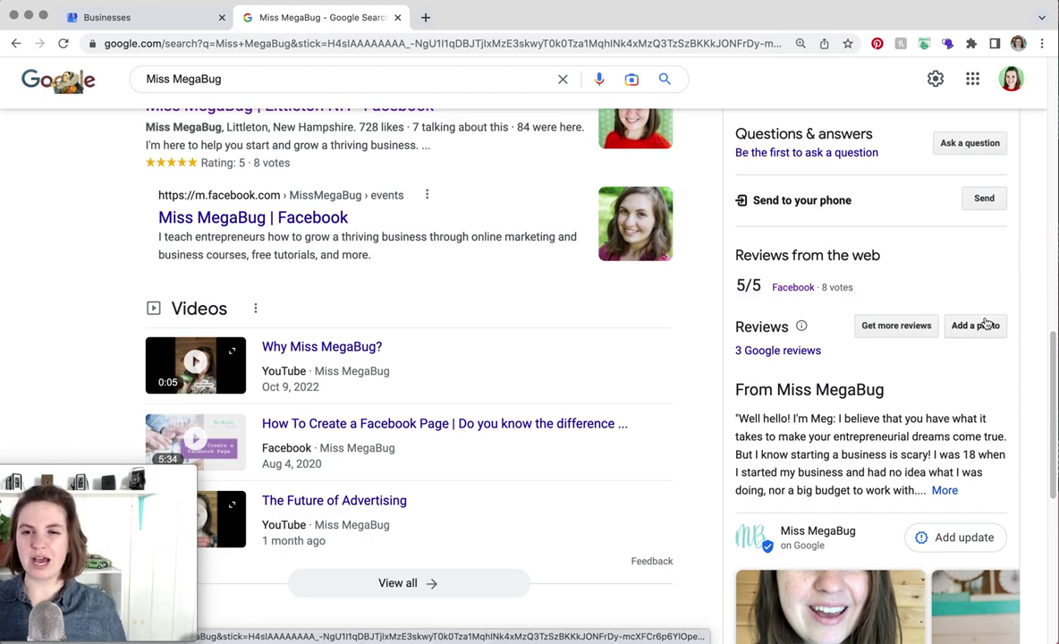
scroll(984, 322, down, 4)
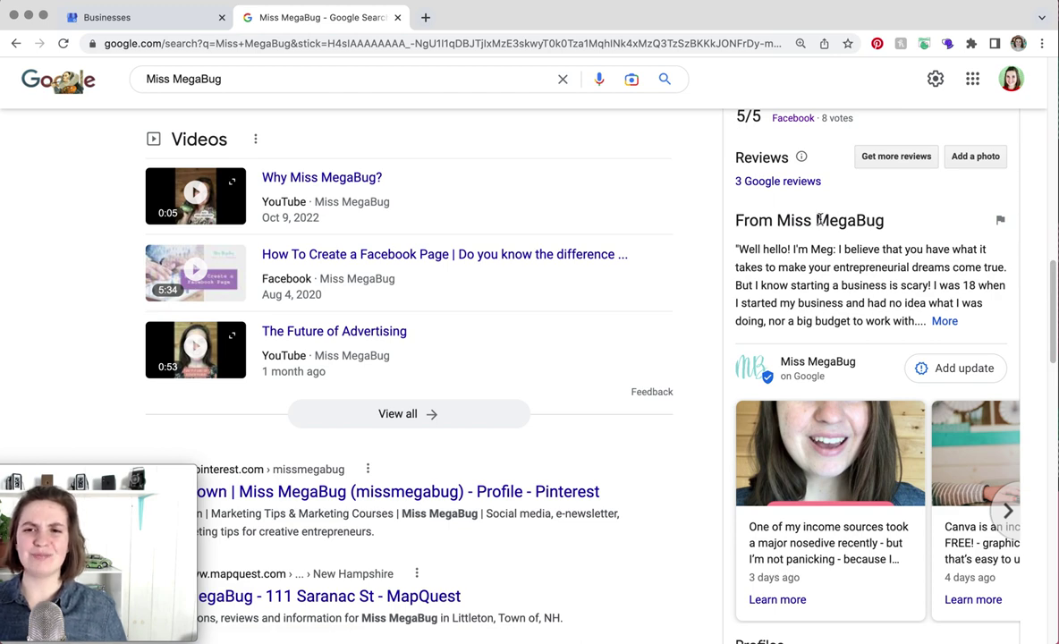
- Browse the updates posted on the Miss MegaBug profile, and view its linked social profiles and related businesses
scroll(856, 280, down, 3)
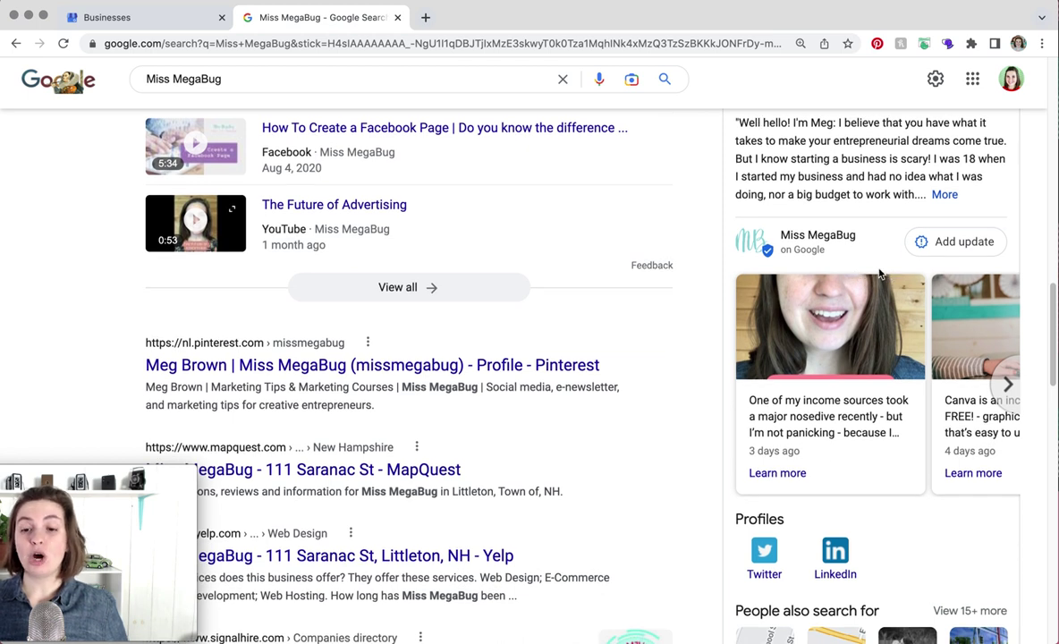
click(1009, 383)
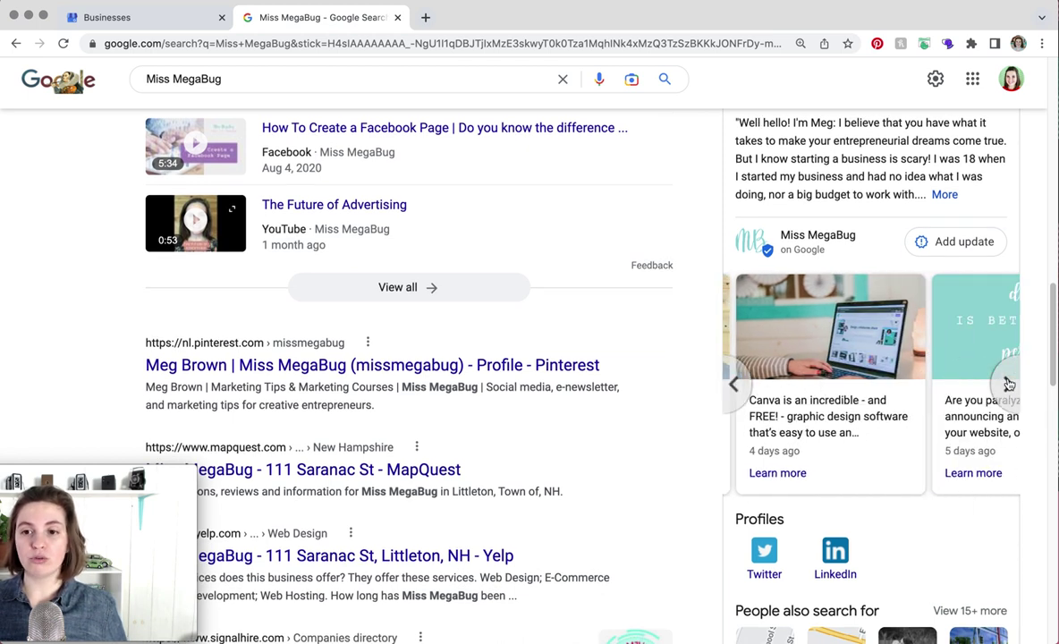
click(1009, 384)
click(1009, 384)
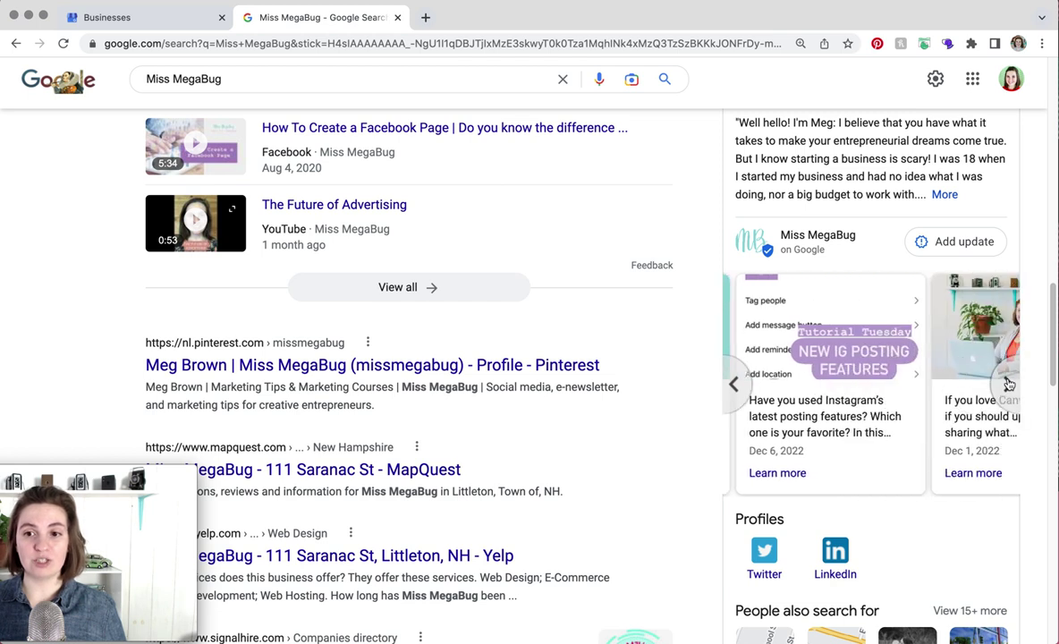
click(1009, 384)
click(1009, 384)
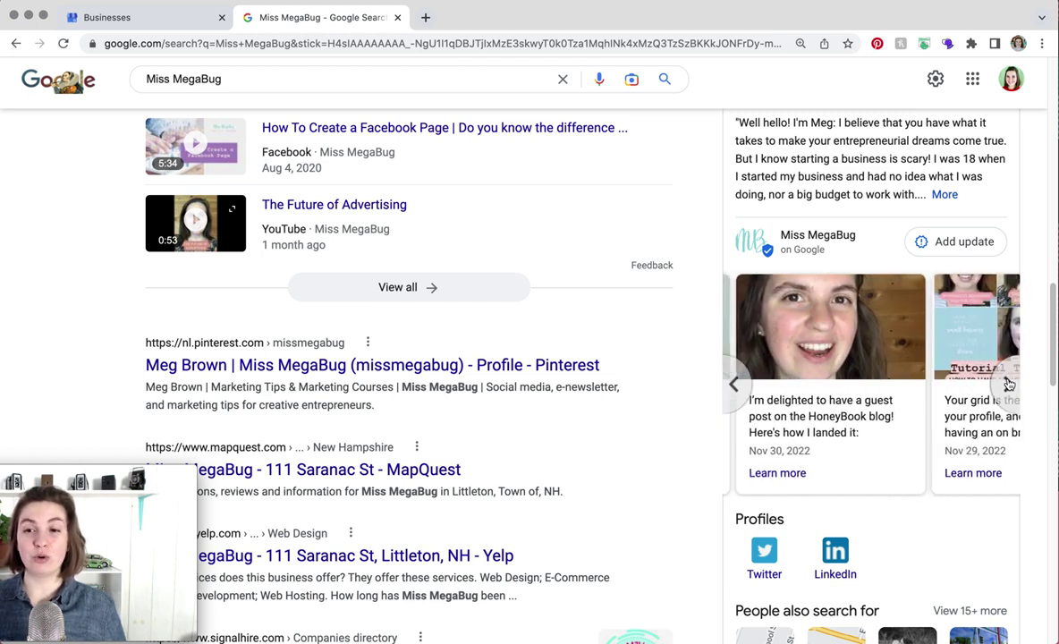
click(1009, 384)
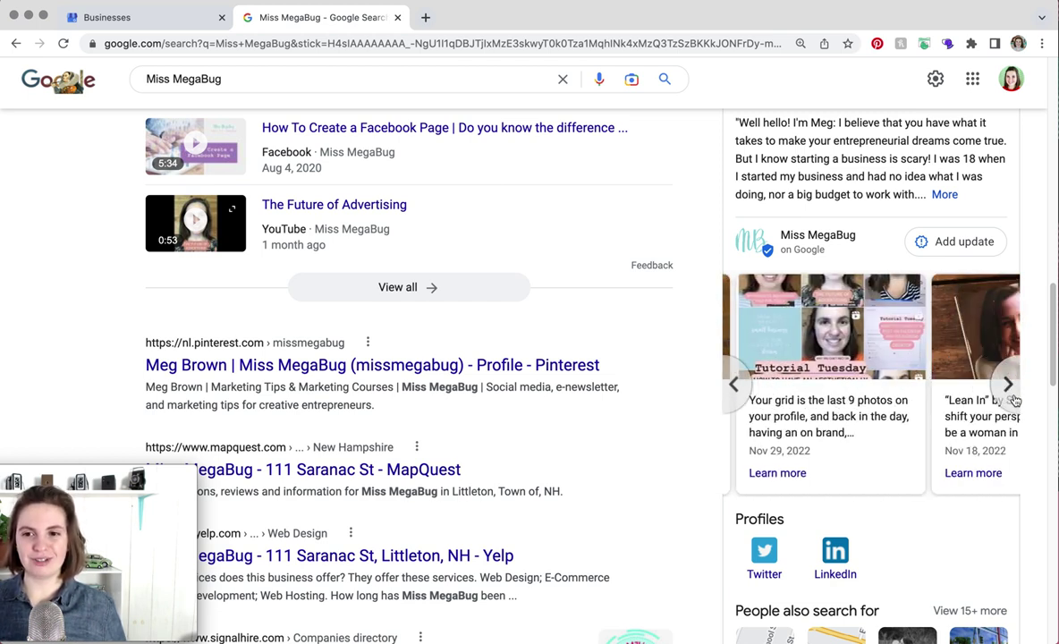
scroll(910, 386, down, 3)
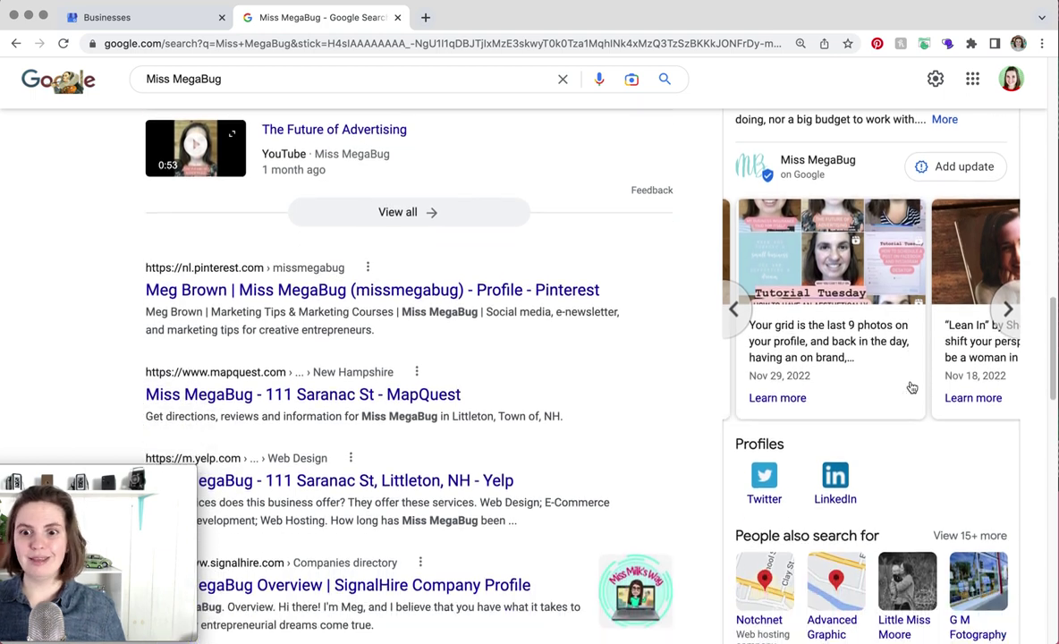